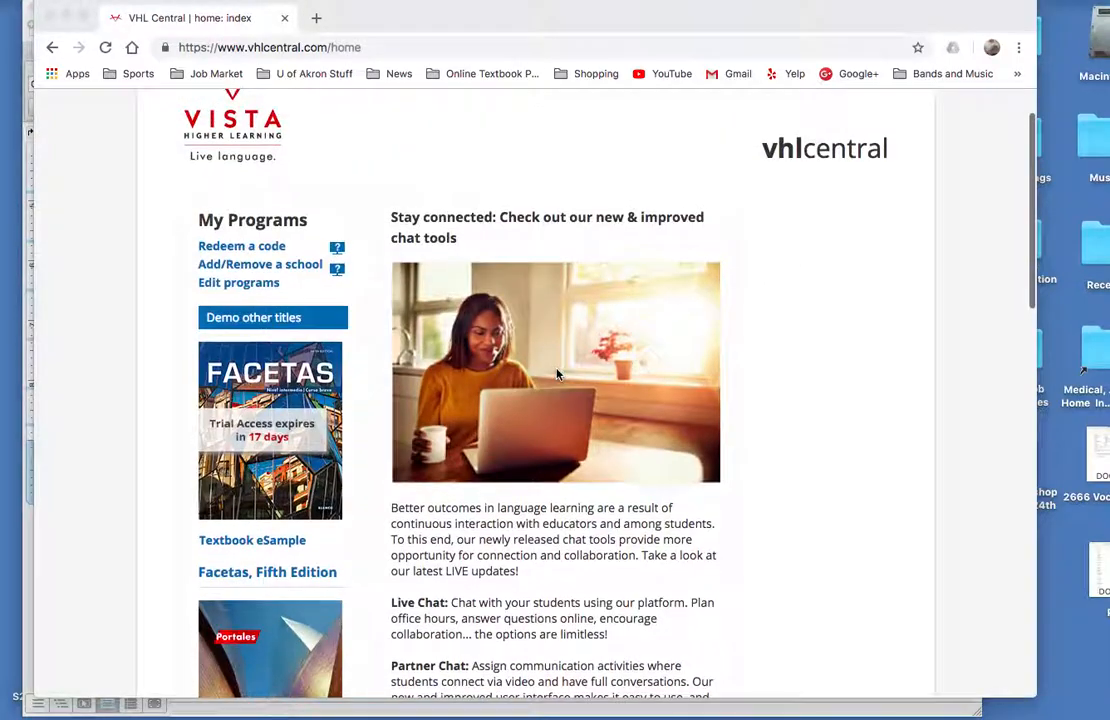
# - Open the Portales program from the My Programs list on the home page
pyautogui.scroll(2, 557, 373)
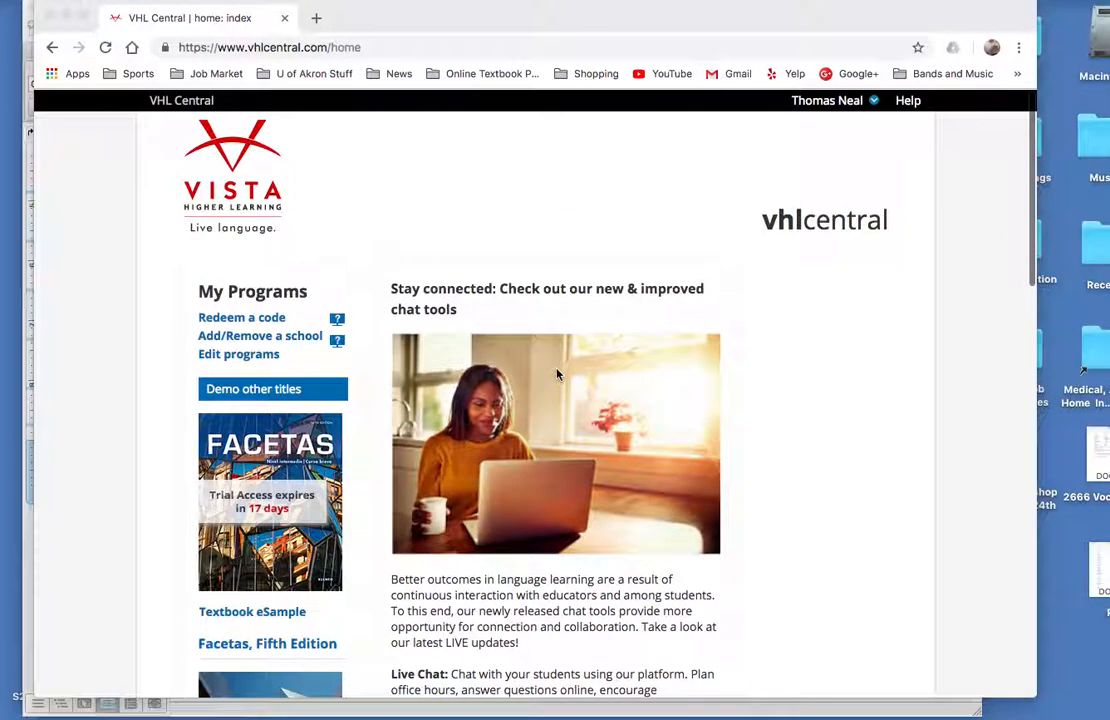
pyautogui.scroll(-1, 557, 373)
pyautogui.scroll(1, 557, 373)
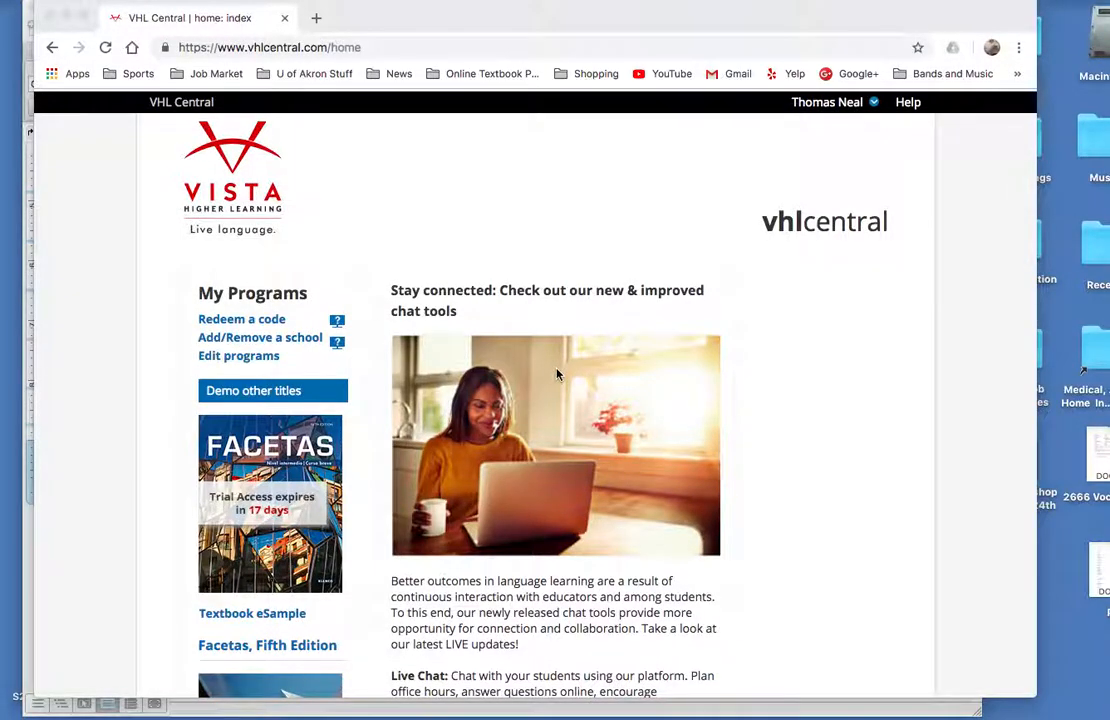
pyautogui.scroll(-3, 557, 373)
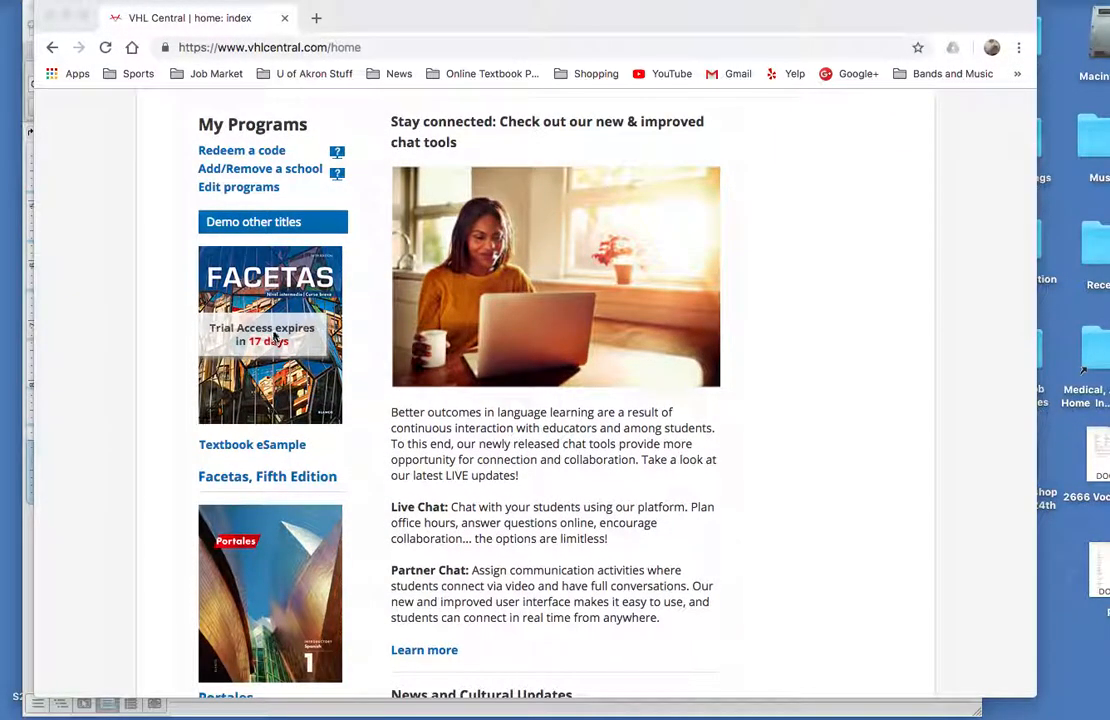
pyautogui.scroll(-3, 273, 337)
pyautogui.scroll(-2, 273, 337)
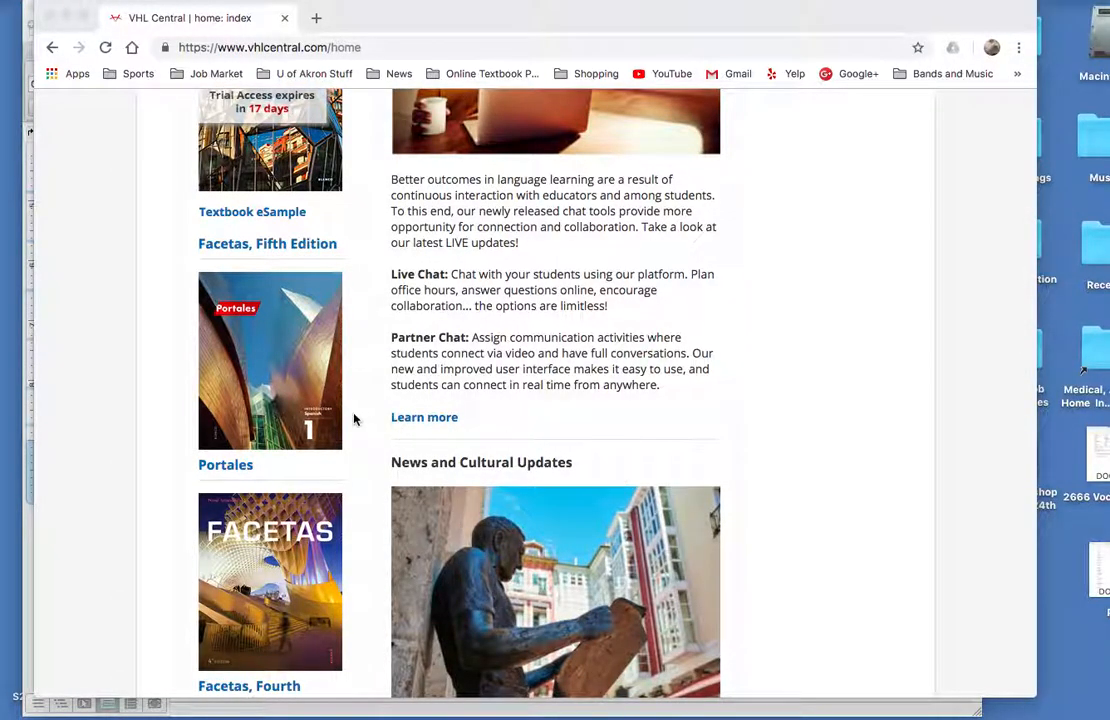
pyautogui.click(289, 375)
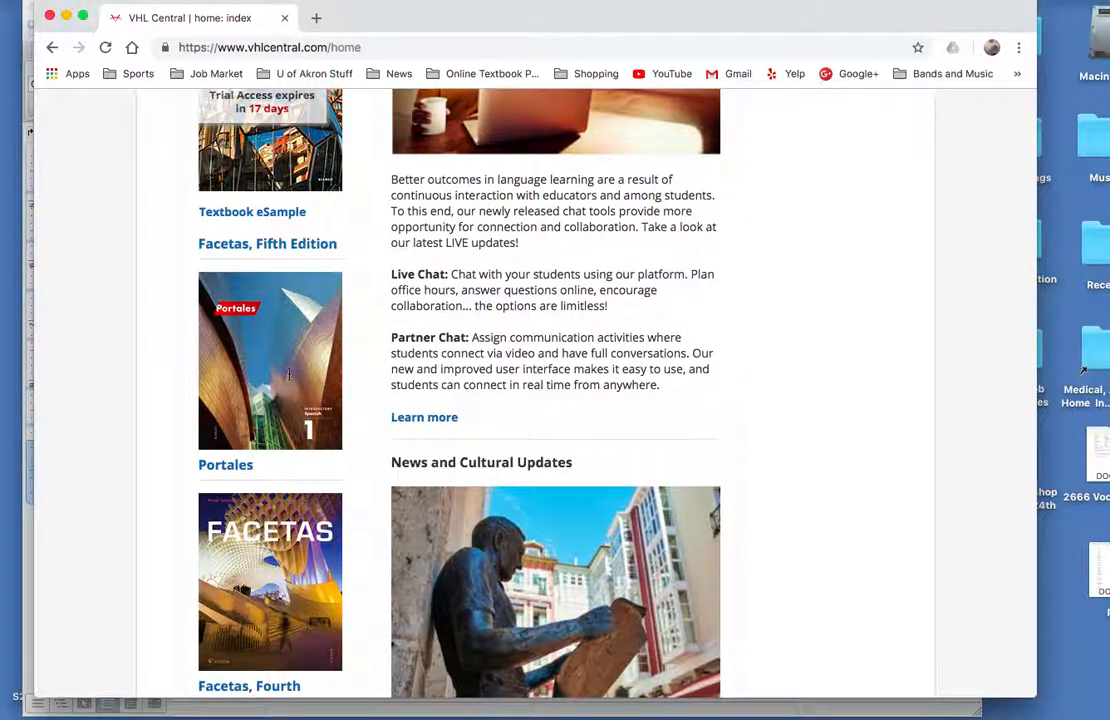
pyautogui.click(273, 368)
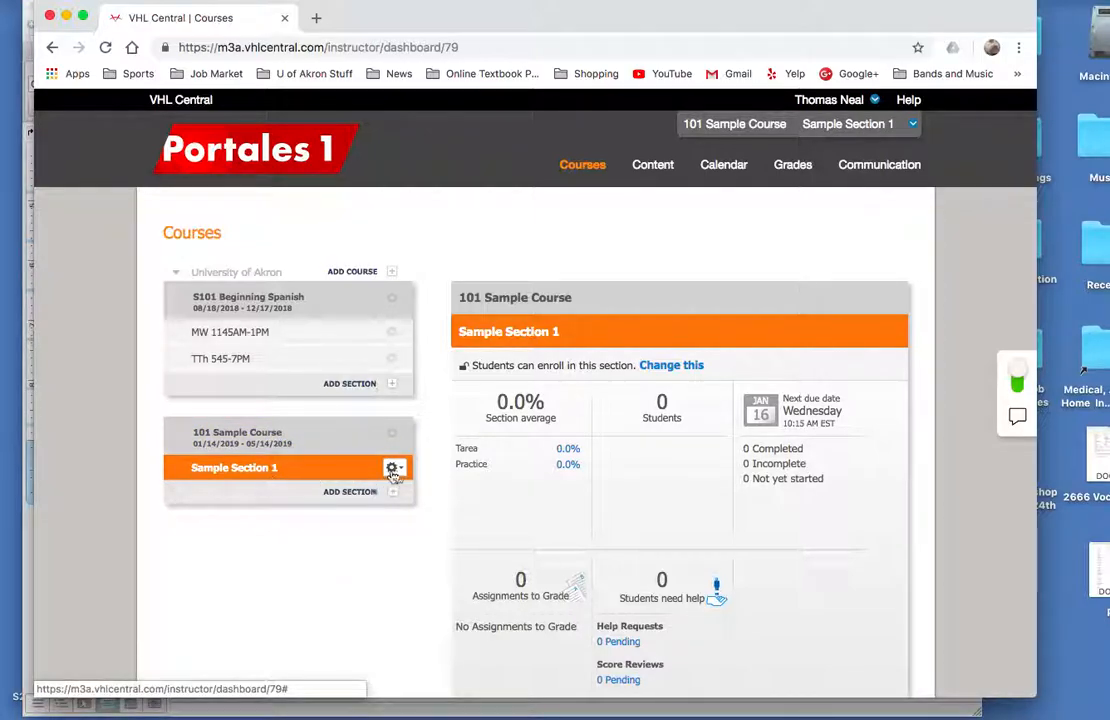
# - Select Sample Section 1 of the 101 Sample Course and open its content activities
pyautogui.click(257, 468)
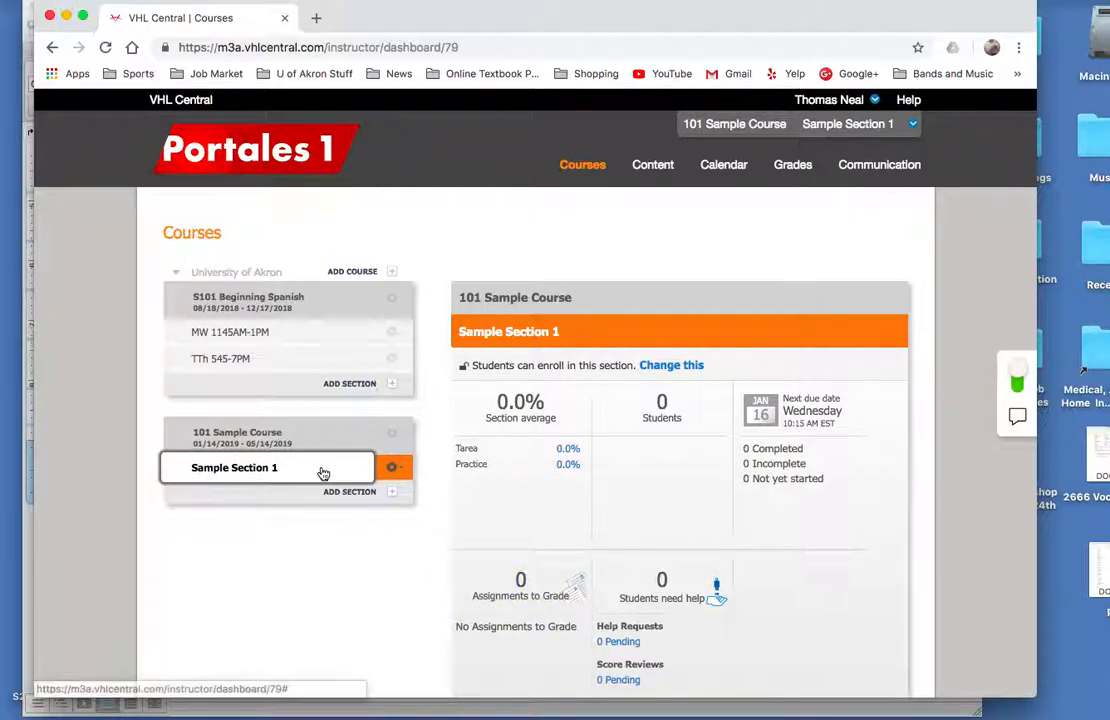
pyautogui.click(264, 472)
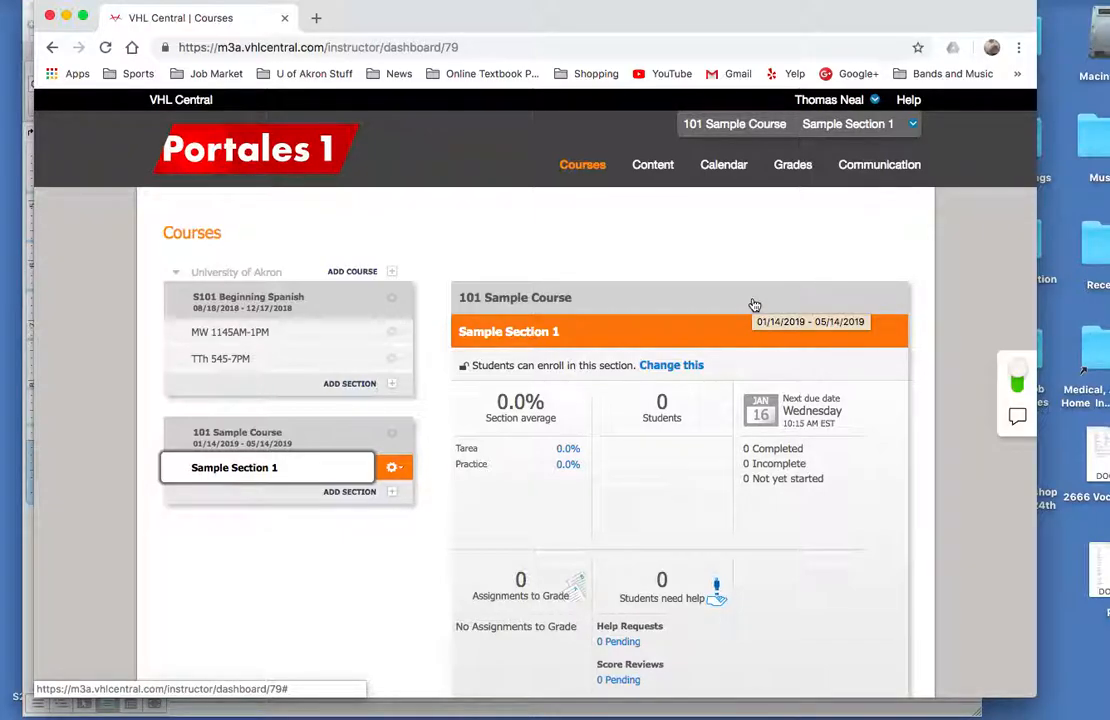
pyautogui.click(657, 172)
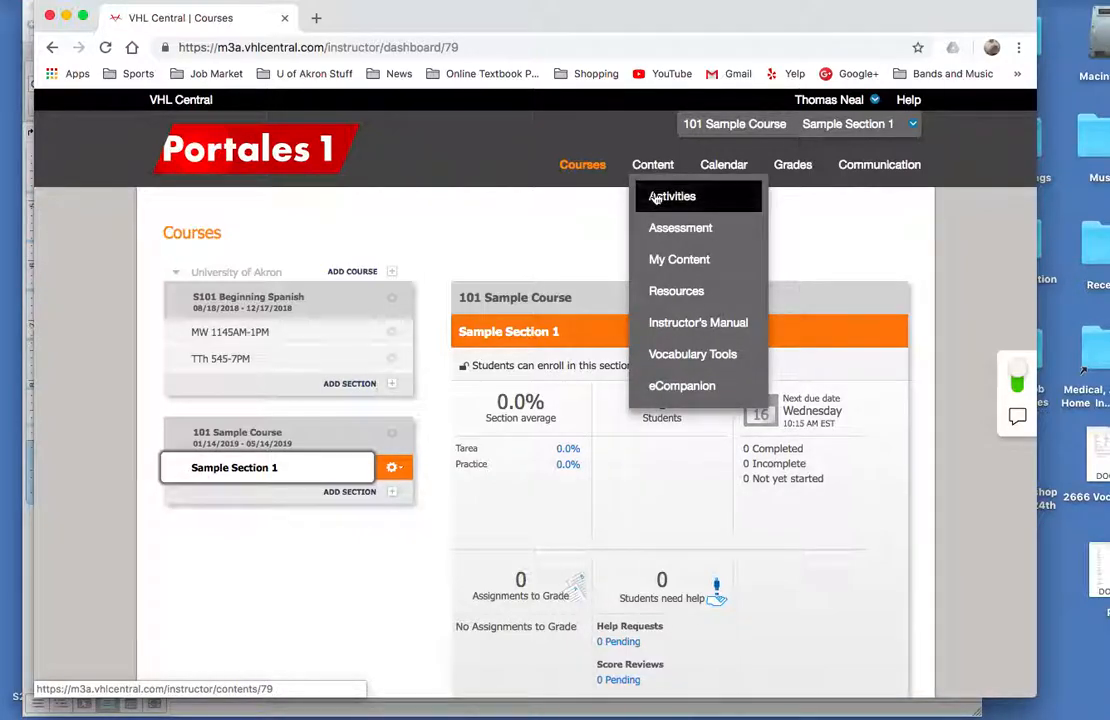
pyautogui.click(655, 197)
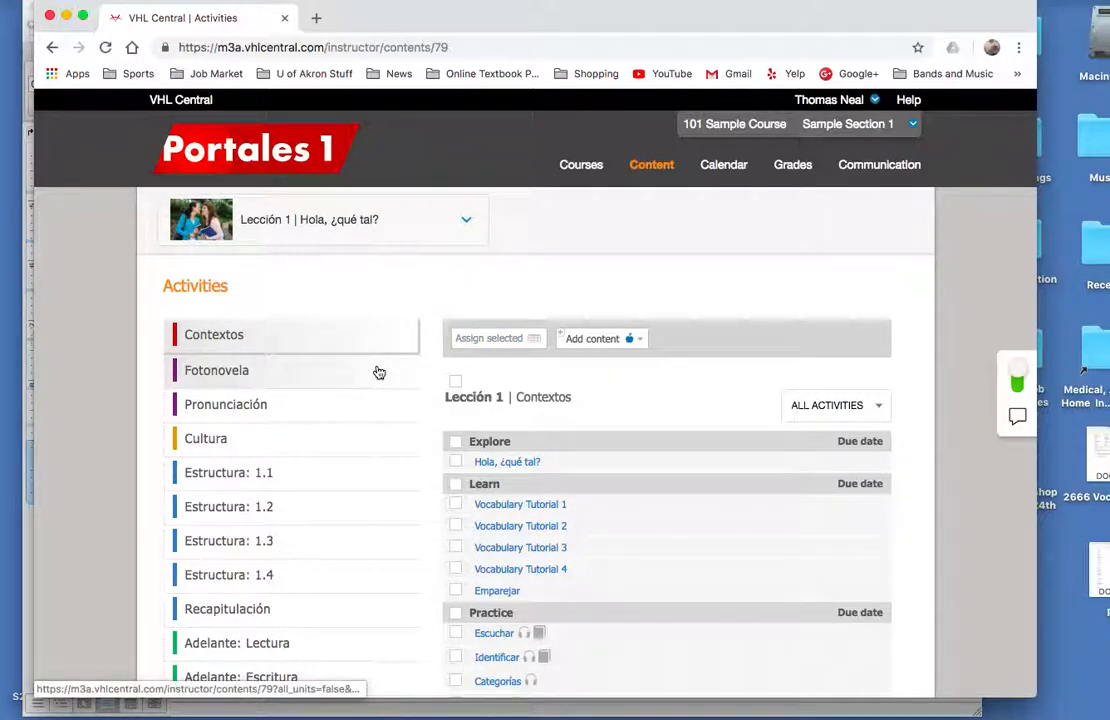
# - Look over the available lessons and Lección 1's sections, and open the Estructura: 1.4 activities
pyautogui.click(469, 229)
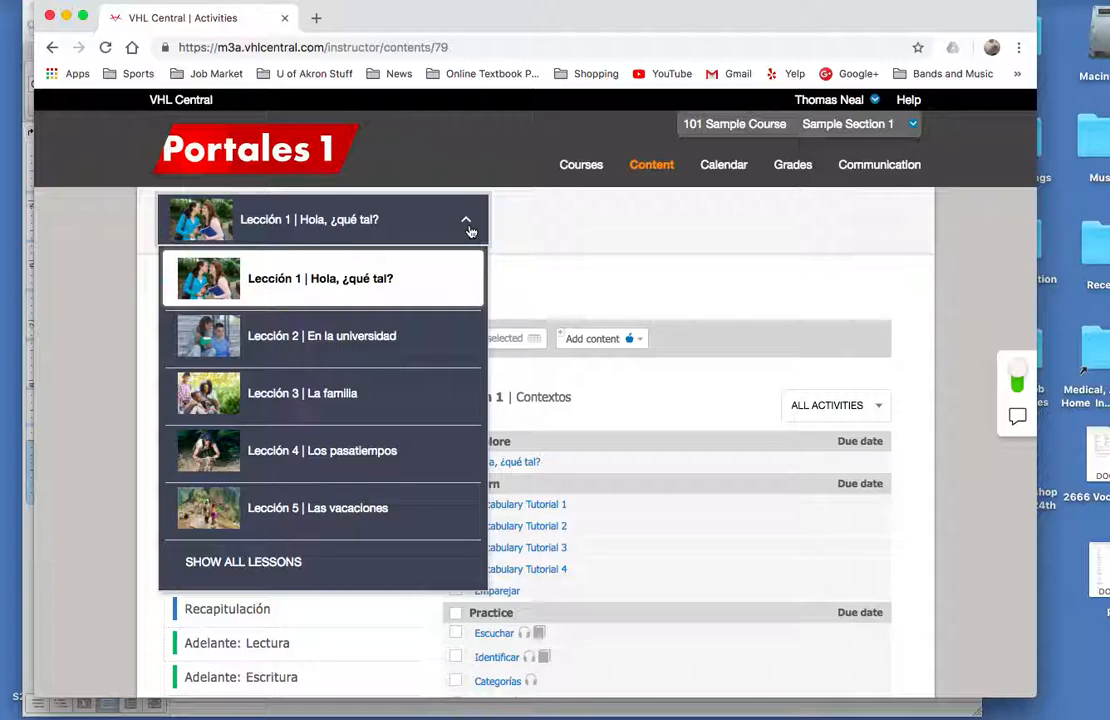
pyautogui.click(466, 222)
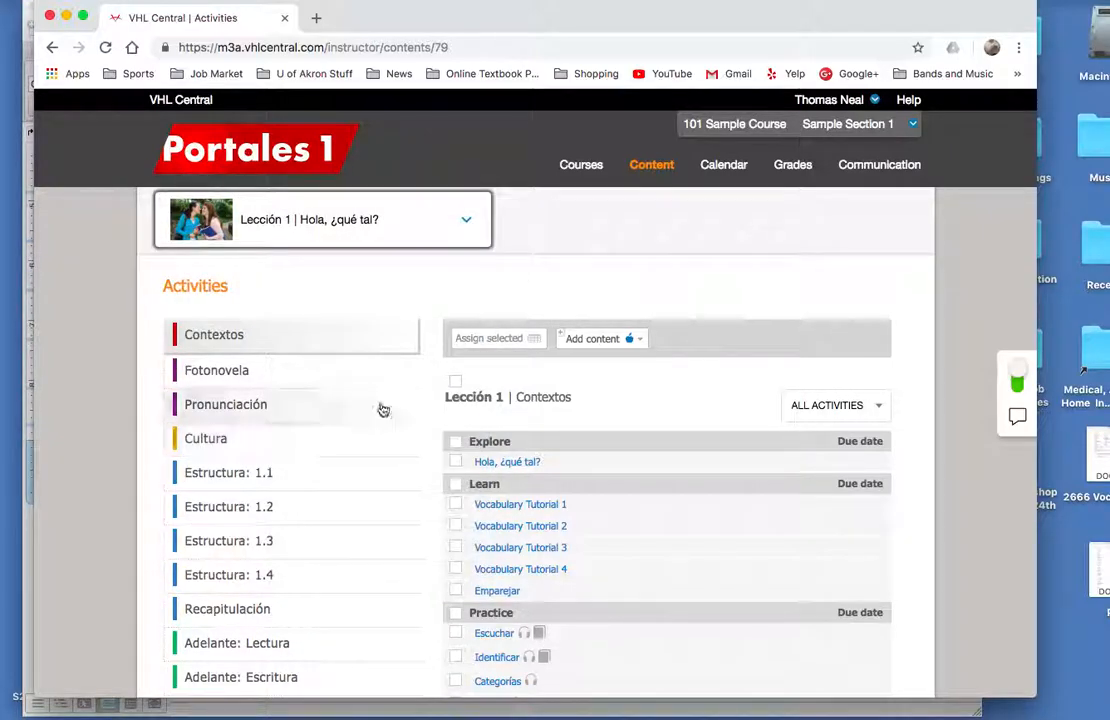
pyautogui.scroll(-4, 420, 390)
pyautogui.scroll(-1, 420, 388)
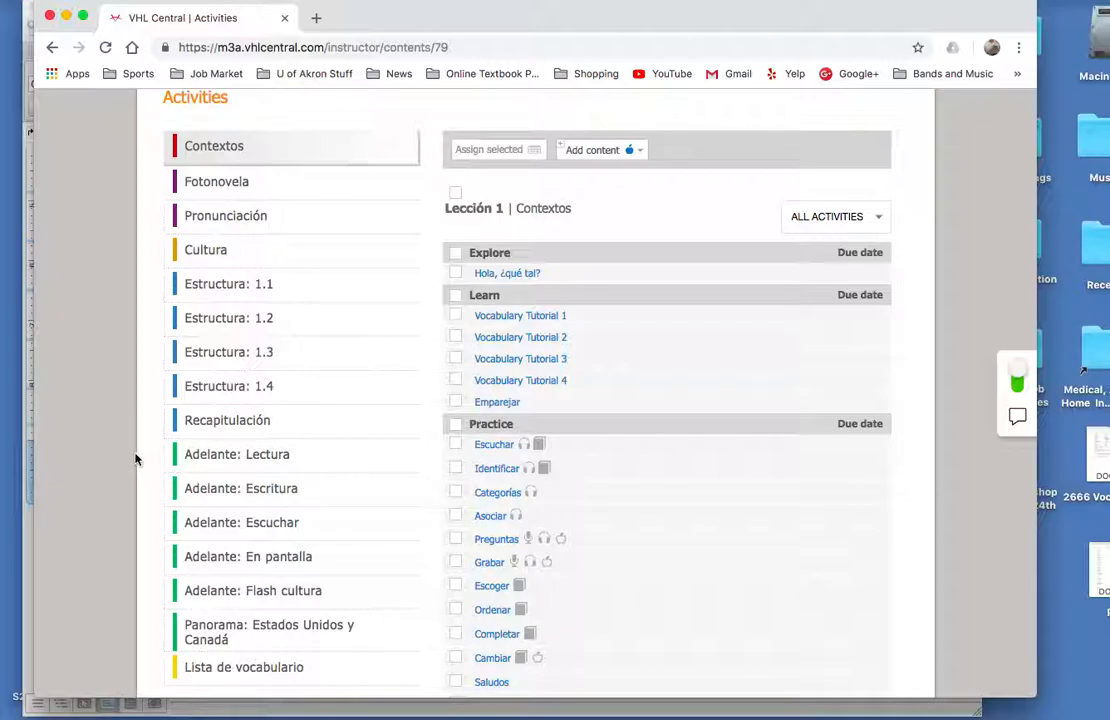
pyautogui.click(251, 395)
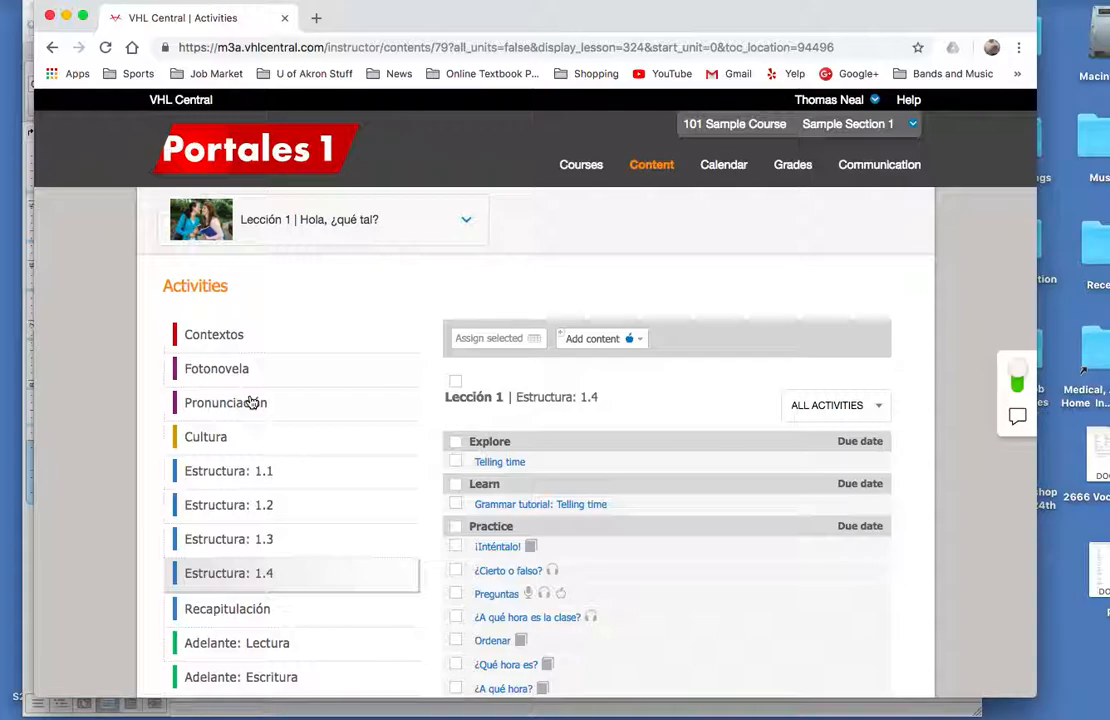
# - Select the activities Grammar tutorial: Telling time, ¿Cierto o falso? and ¿A qué hora es la clase? for assignment
pyautogui.scroll(-3, 620, 387)
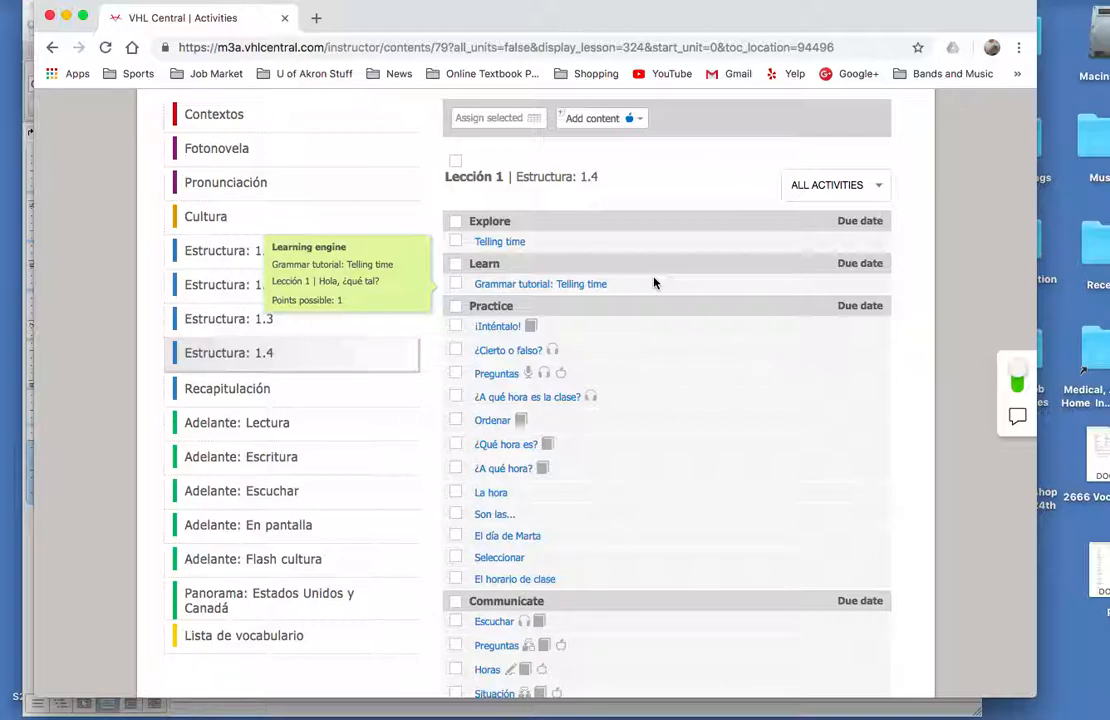
pyautogui.click(457, 286)
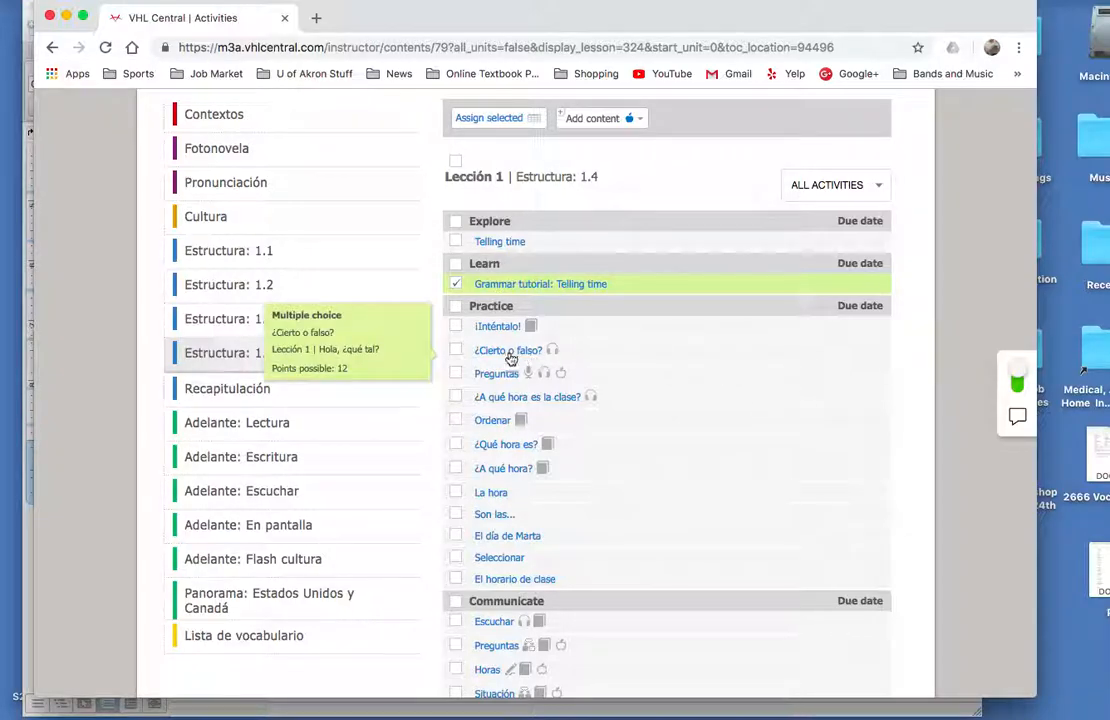
pyautogui.click(456, 354)
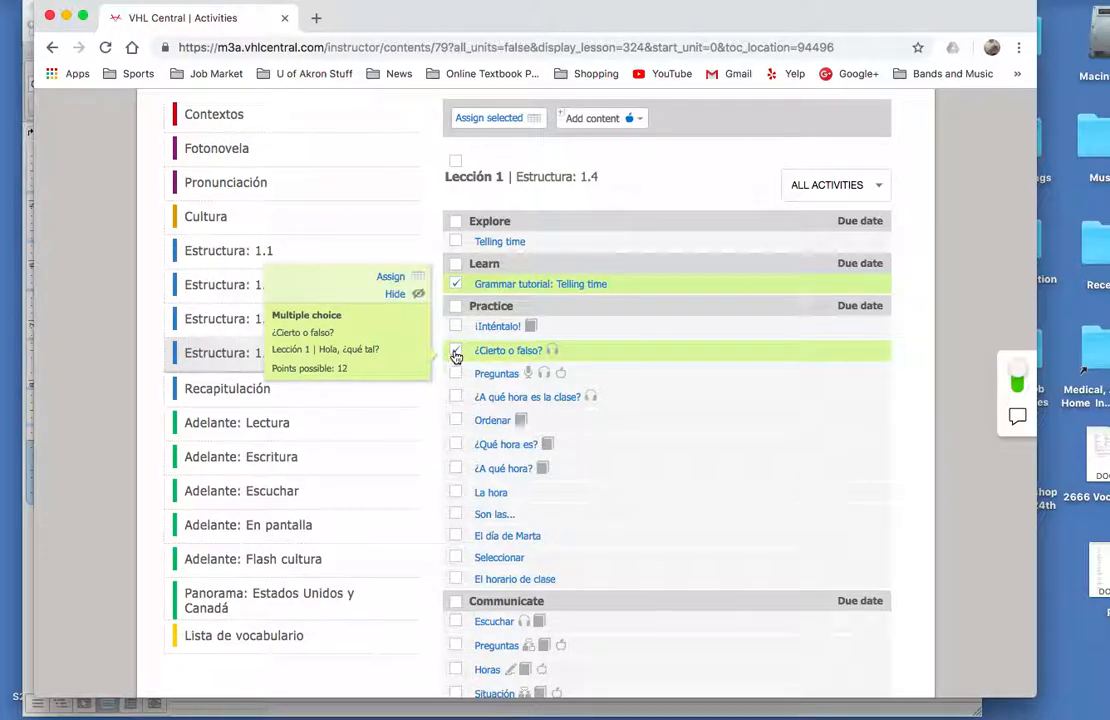
pyautogui.click(456, 398)
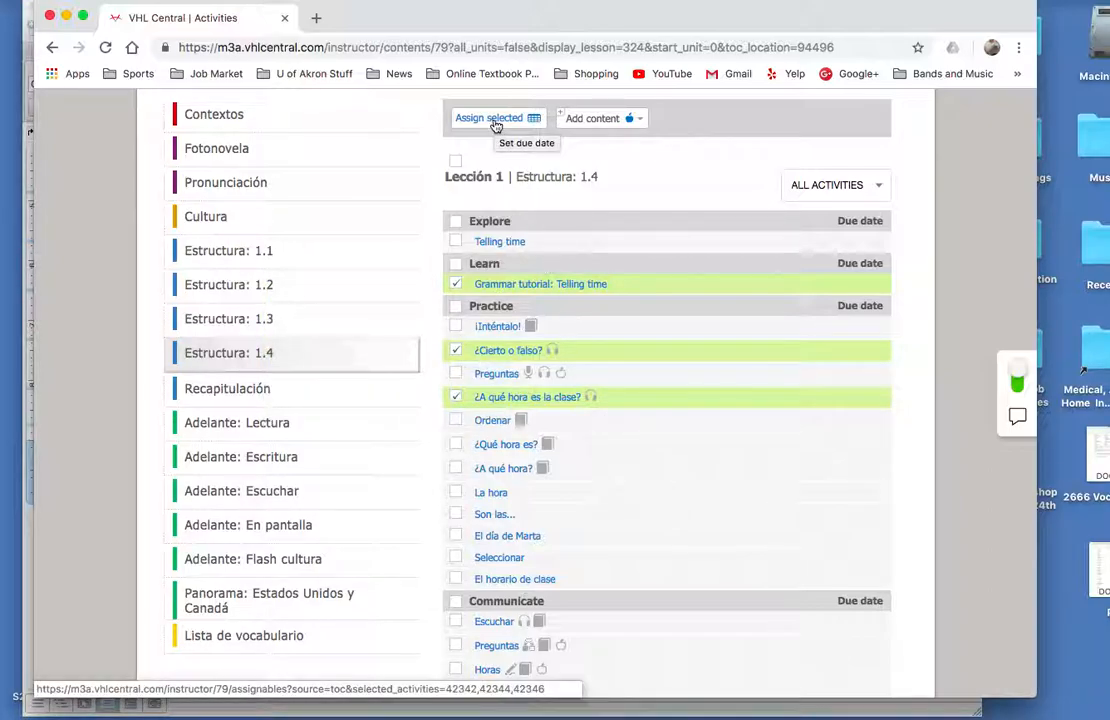
# - Switch to the Word syllabus 101.Syllabus.Spring.2019.Portales.MW.docx and check the class date for the telling-time lesson
pyautogui.moveTo(394, 27); pyautogui.dragTo(495, 33)
pyautogui.click(105, 304)
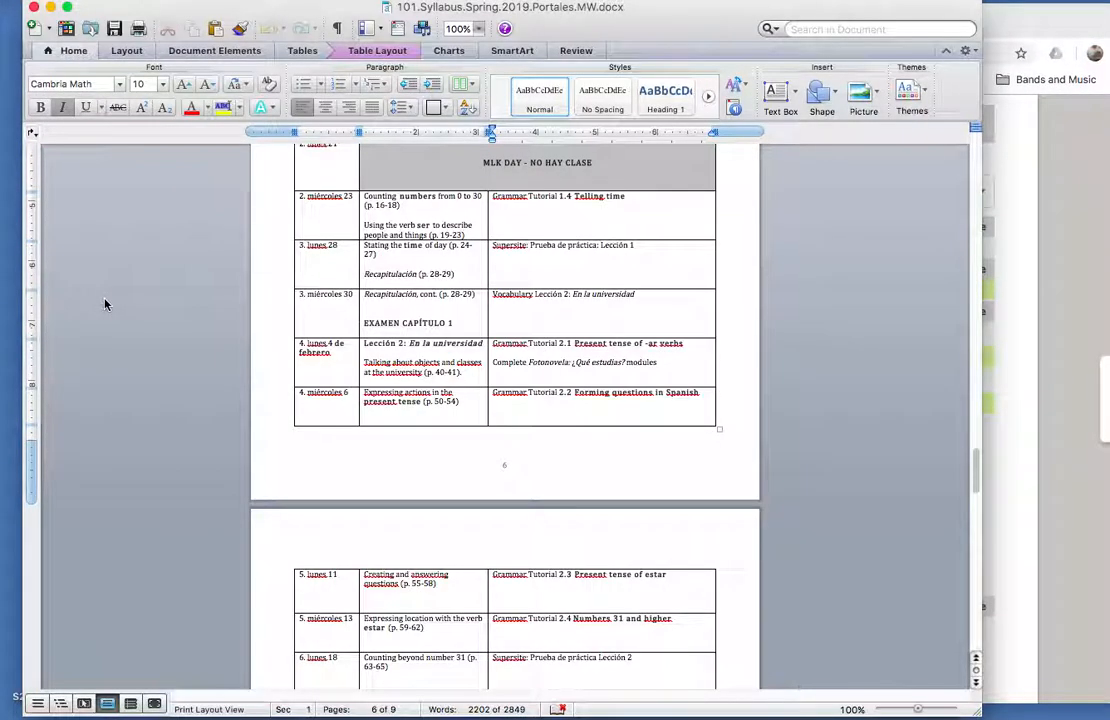
pyautogui.scroll(2, 433, 437)
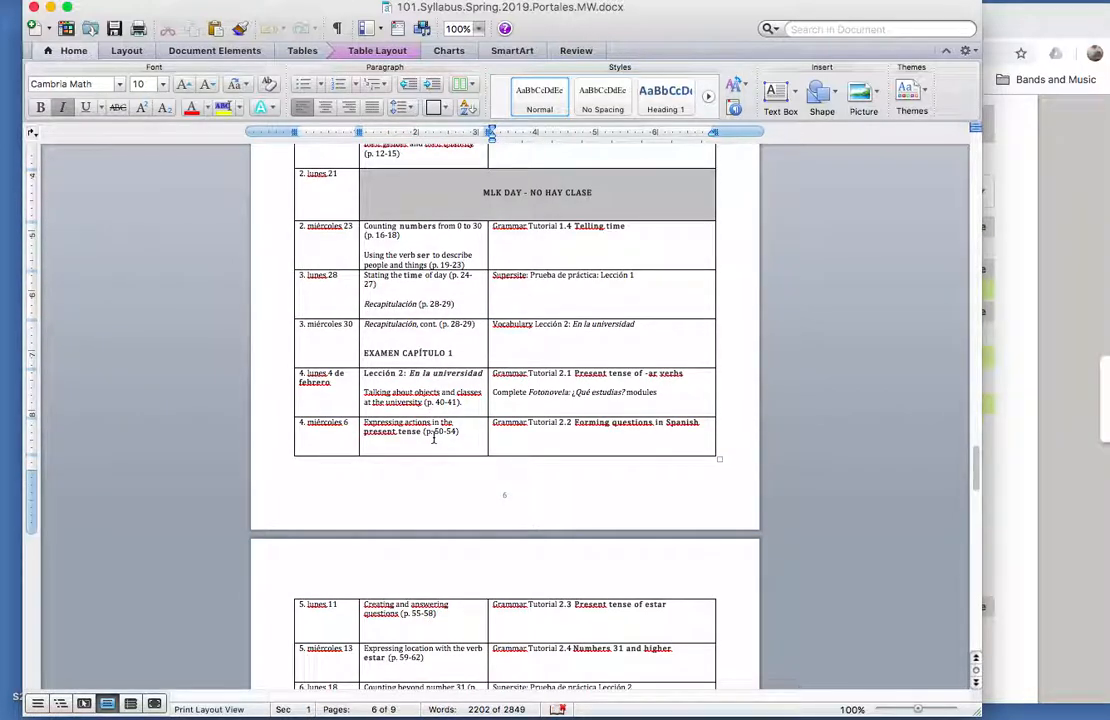
pyautogui.scroll(1, 436, 437)
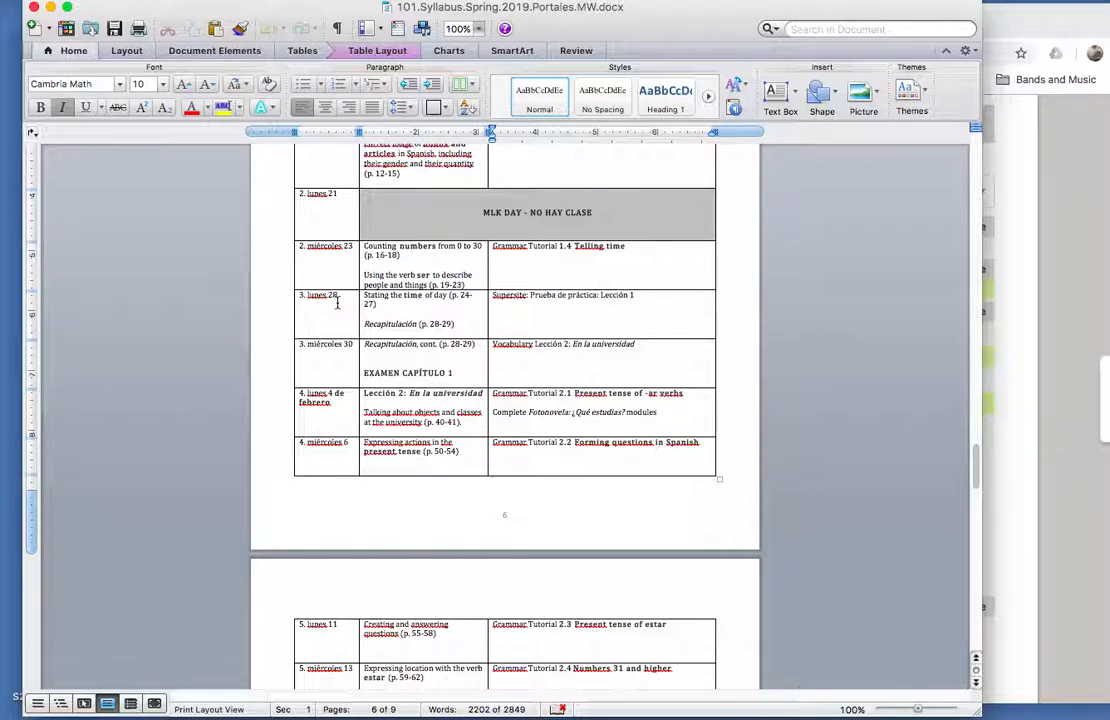
# - Return to VHL Central in the browser and set the selected activities' due date to 01/28/2019
pyautogui.click(1032, 453)
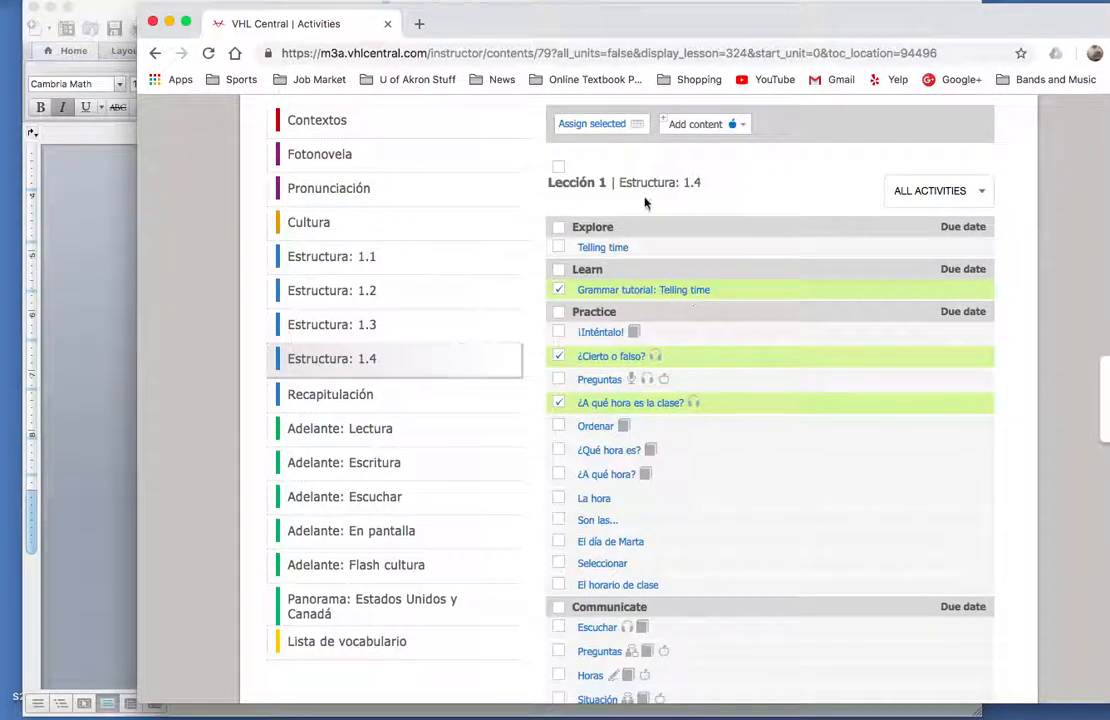
pyautogui.click(606, 128)
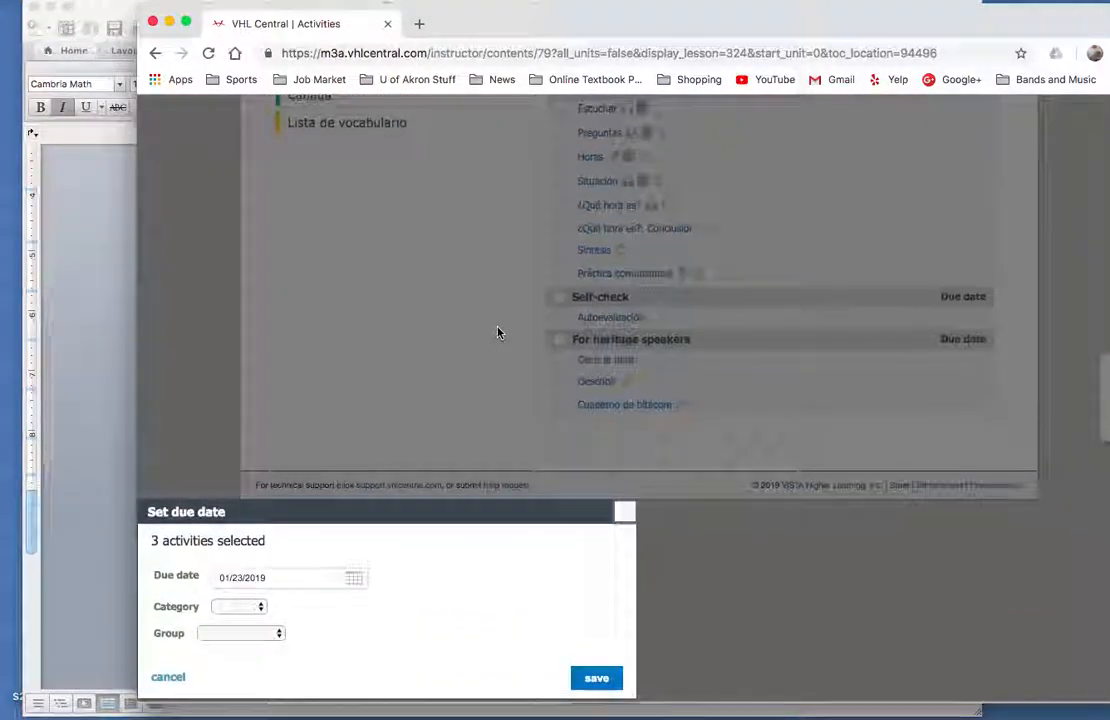
pyautogui.click(287, 588)
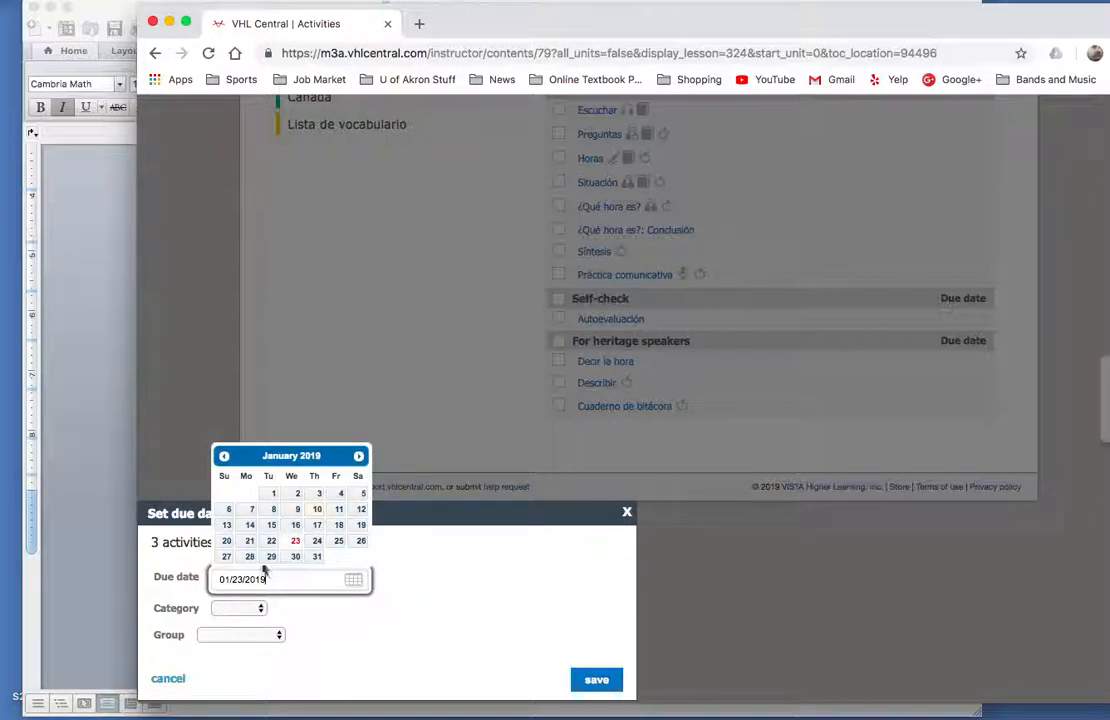
pyautogui.click(249, 556)
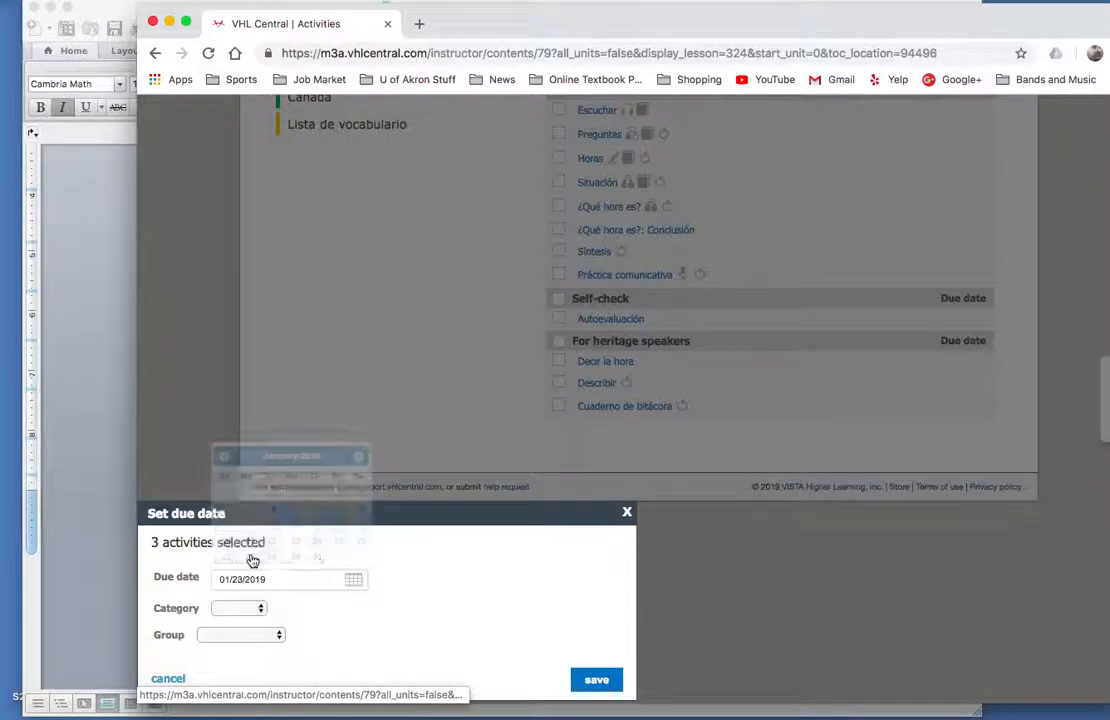
# - Put the selected activities in the Tarea category and the Explore group, and save the assignment
pyautogui.click(258, 612)
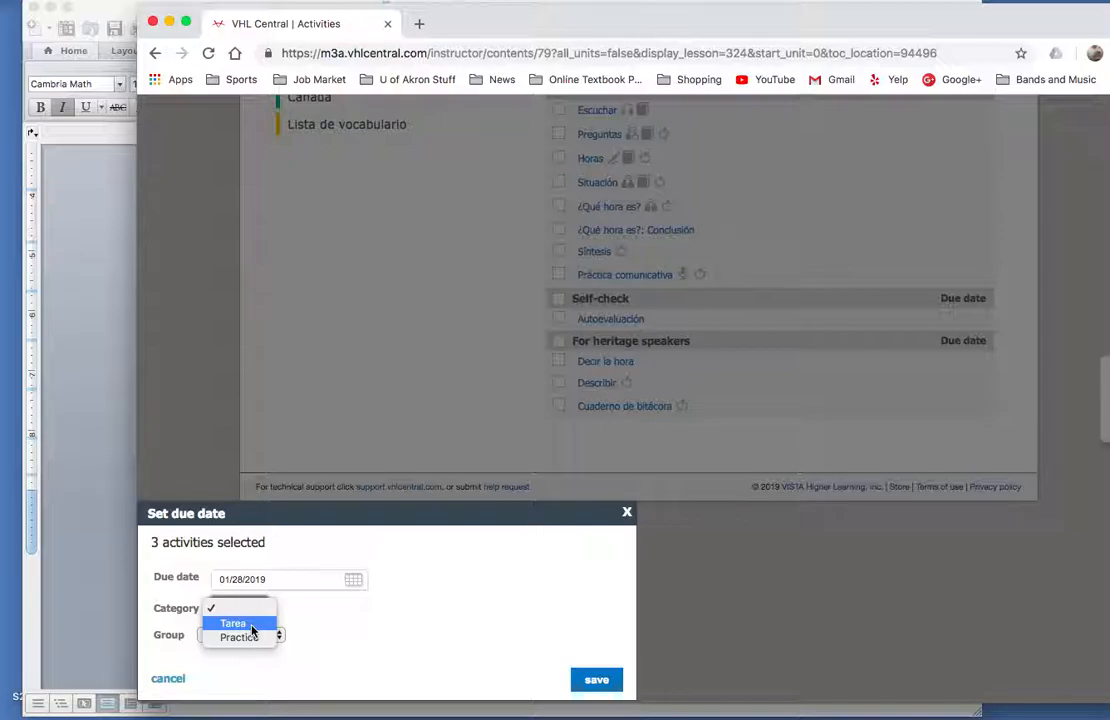
pyautogui.click(252, 624)
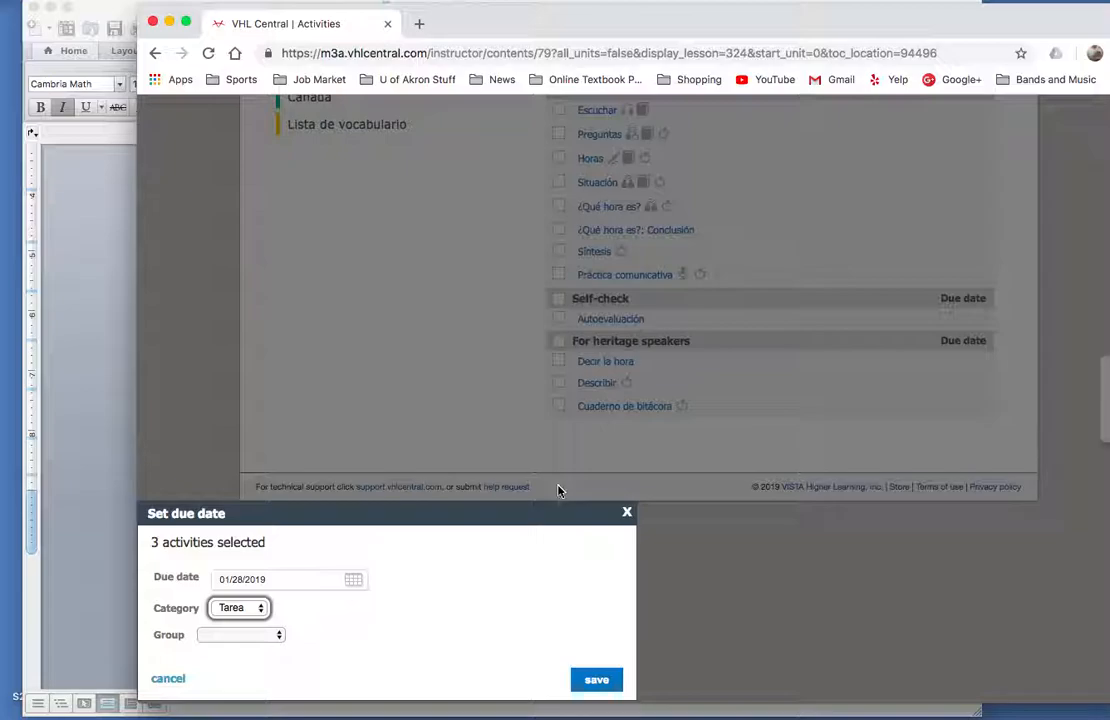
pyautogui.click(280, 636)
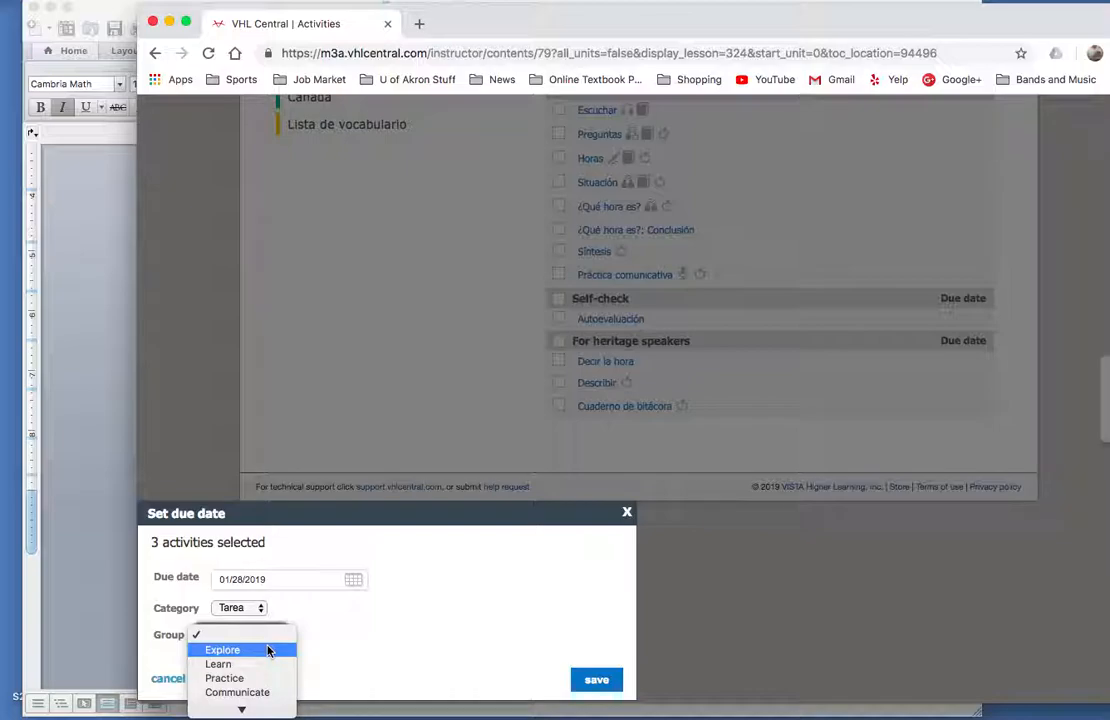
pyautogui.click(268, 651)
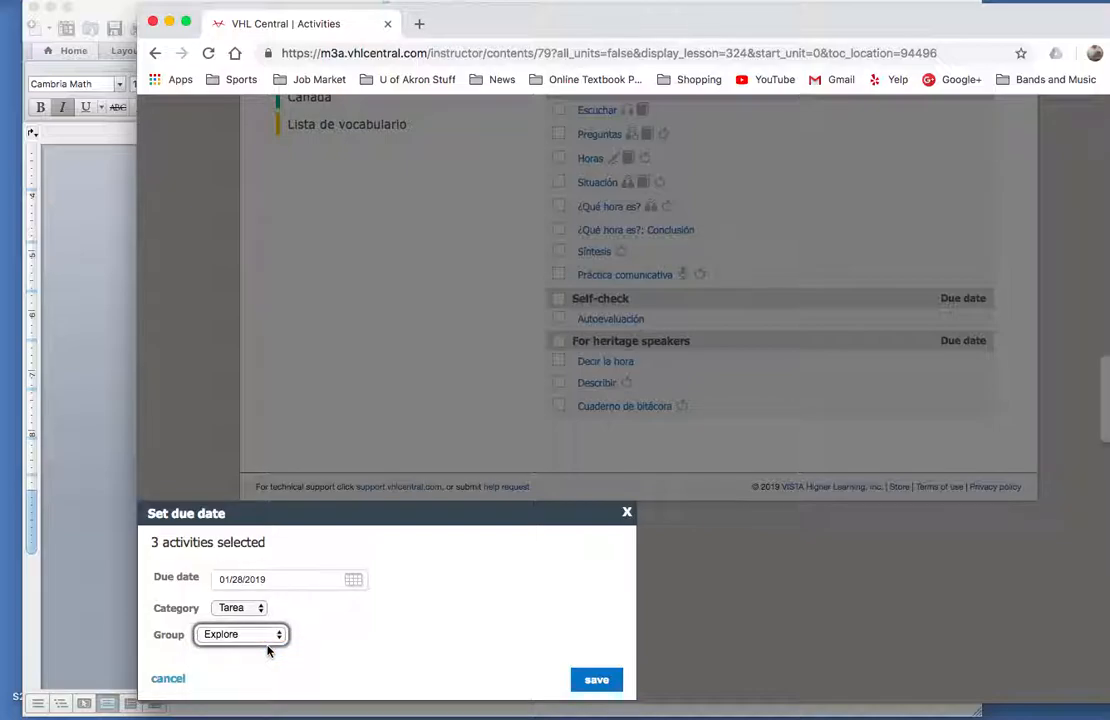
pyautogui.click(600, 681)
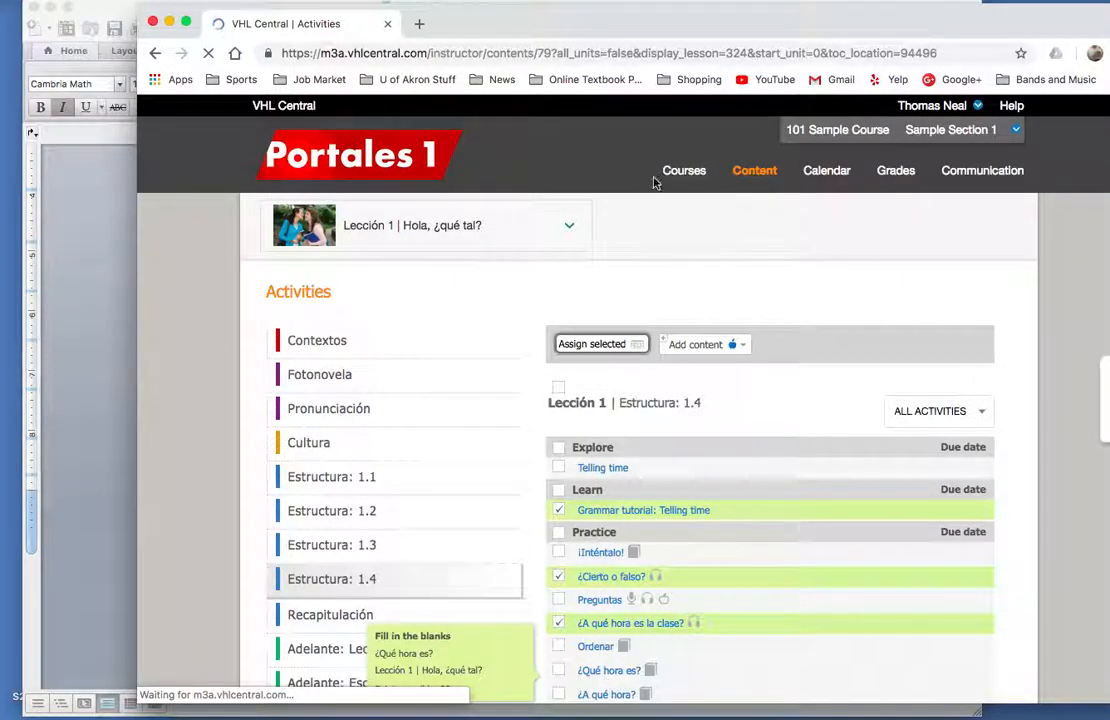
# - Select the Practice activities La hora, Son las..., El día de Marta, Seleccionar and El horario de clase
pyautogui.moveTo(615, 22); pyautogui.dragTo(500, 16)
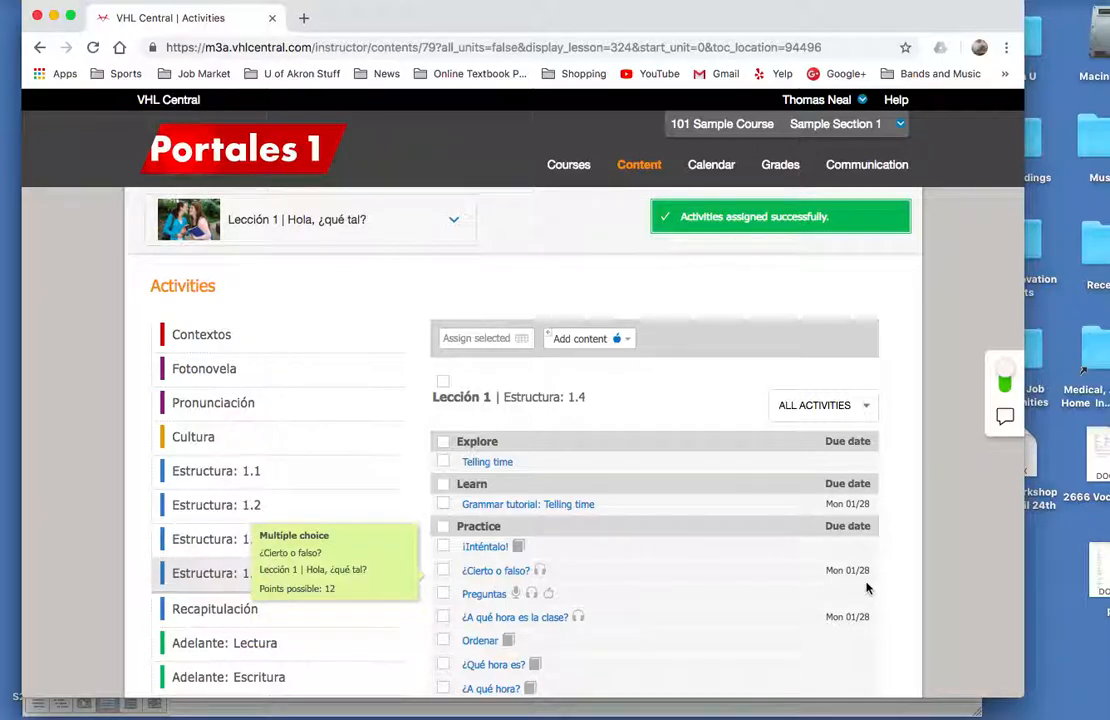
pyautogui.scroll(-5, 760, 556)
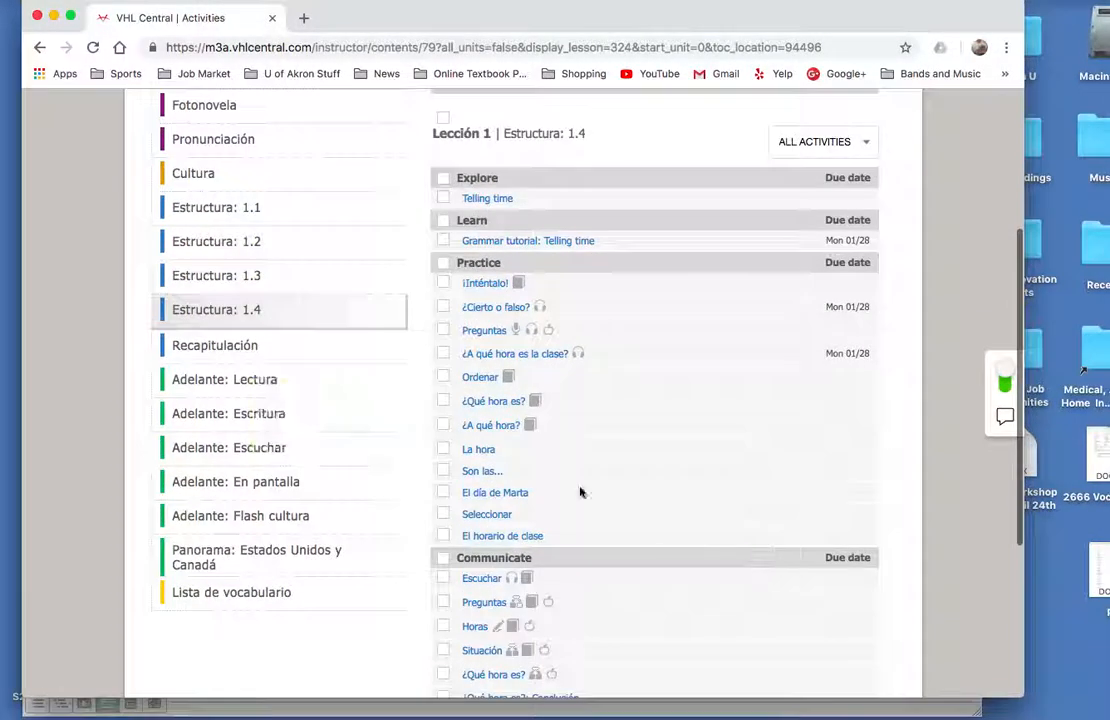
pyautogui.click(443, 450)
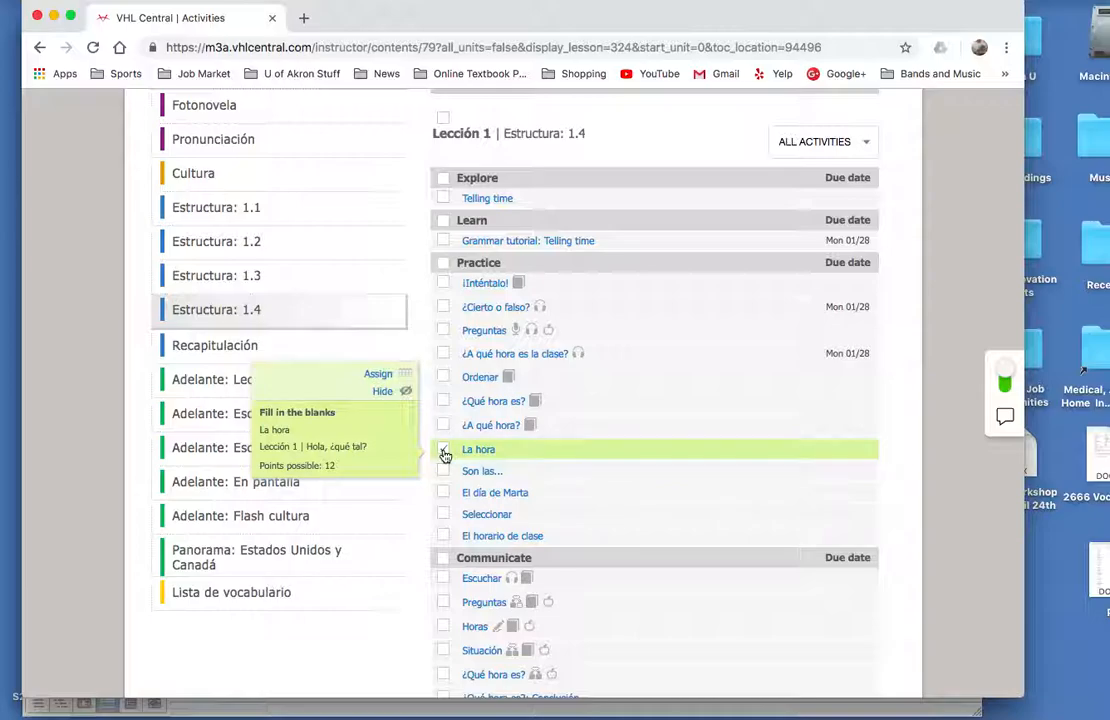
pyautogui.click(443, 471)
pyautogui.click(443, 492)
pyautogui.click(443, 514)
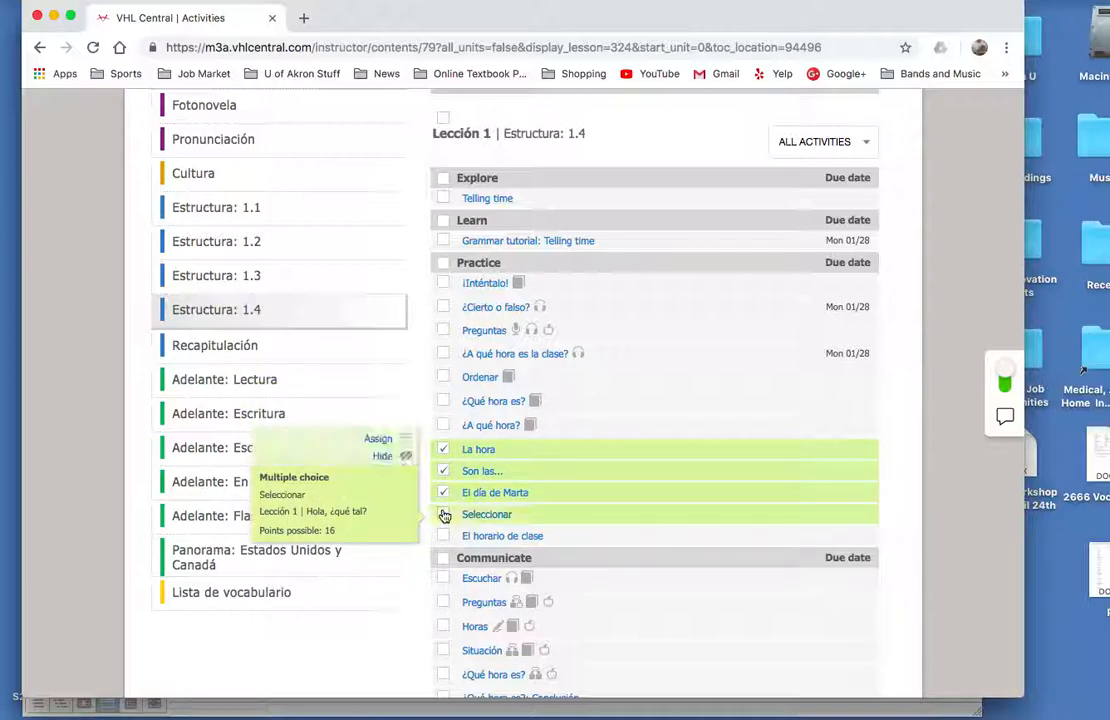
pyautogui.click(443, 536)
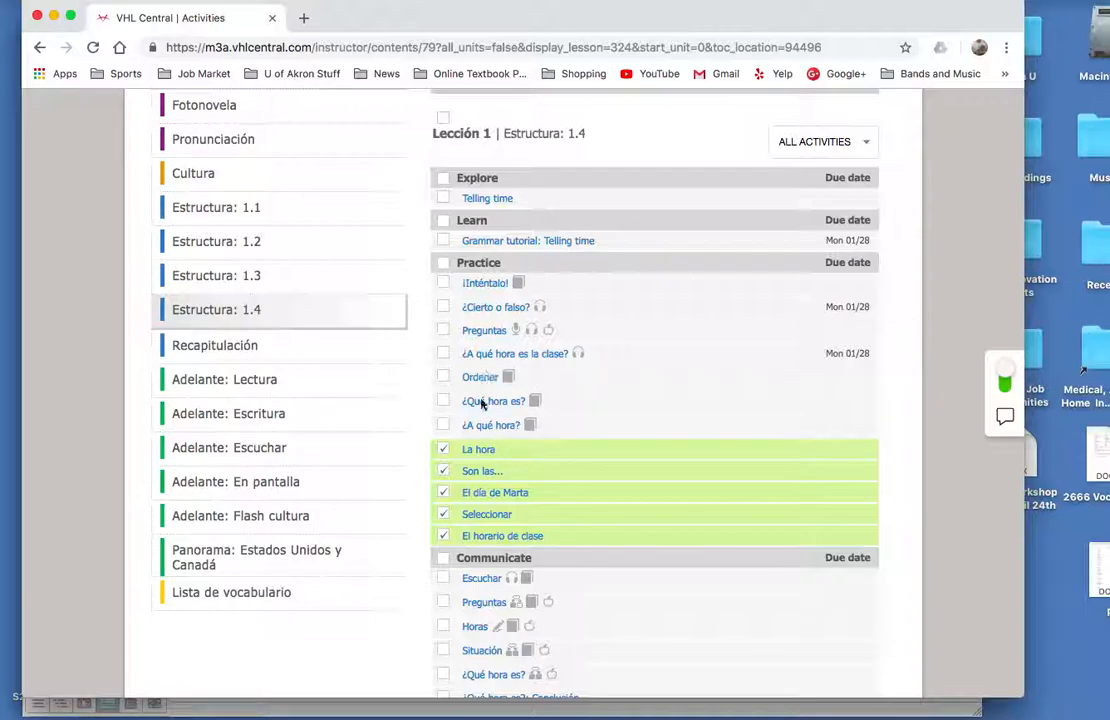
# - Add the Communicate activity ¿Qué hora es?: Conclusión to the selection and open the due date settings for all selected activities
pyautogui.moveTo(502, 386)
pyautogui.moveTo(538, 354)
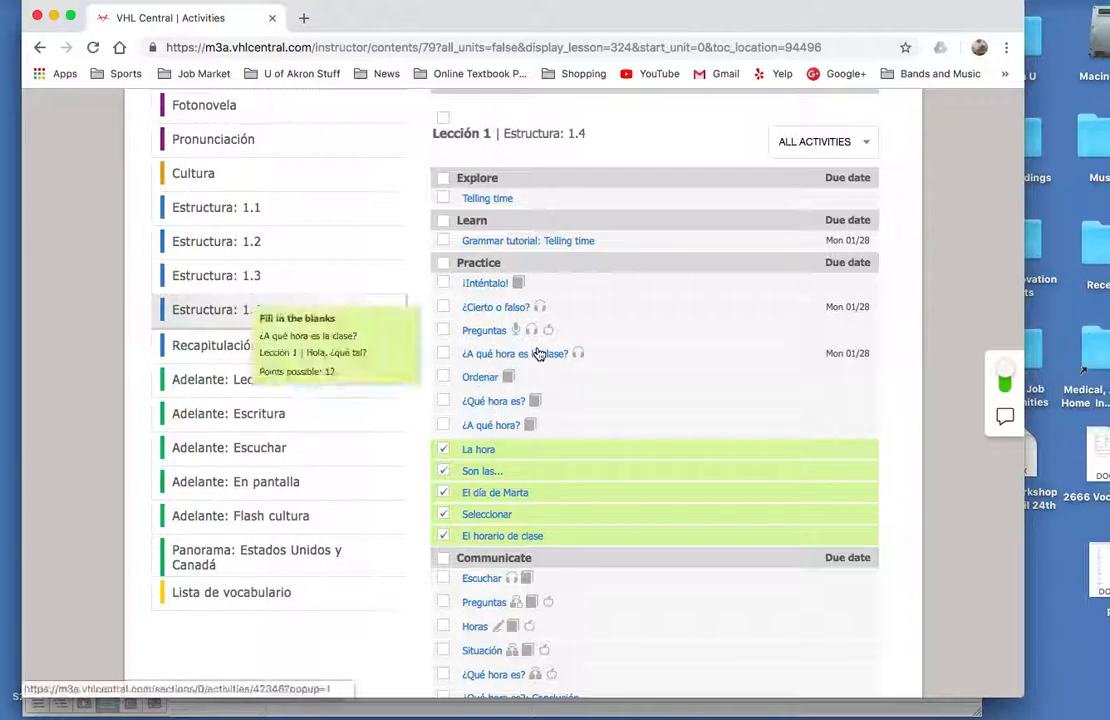
pyautogui.scroll(-3, 508, 463)
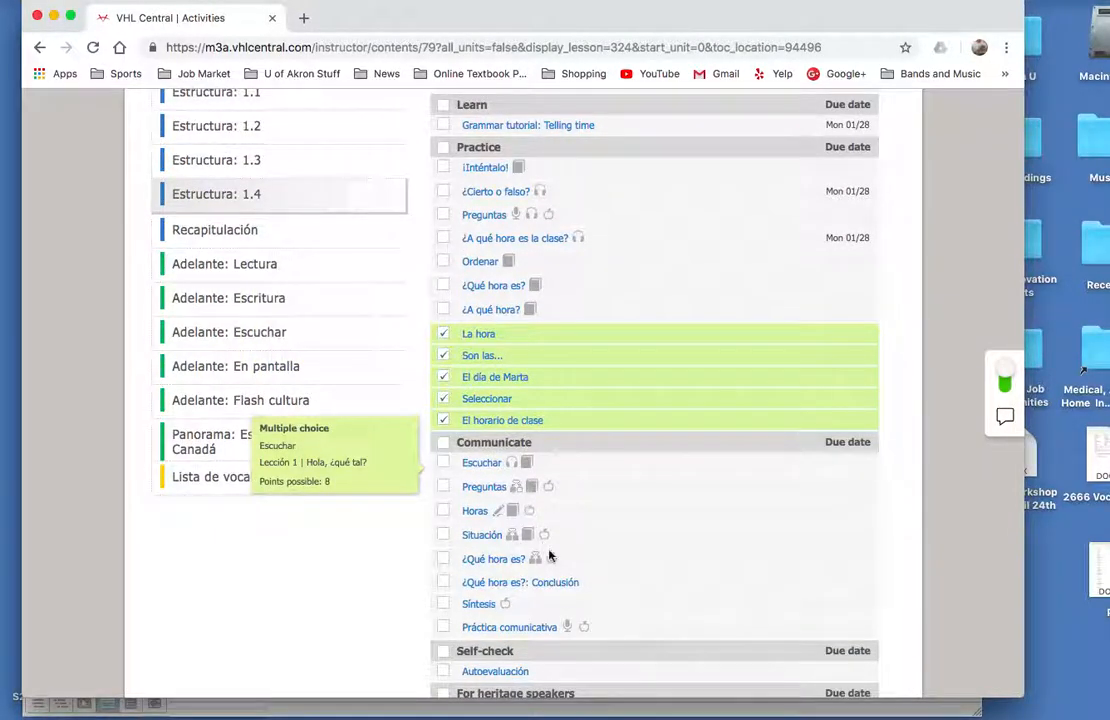
pyautogui.moveTo(577, 589)
pyautogui.click(443, 586)
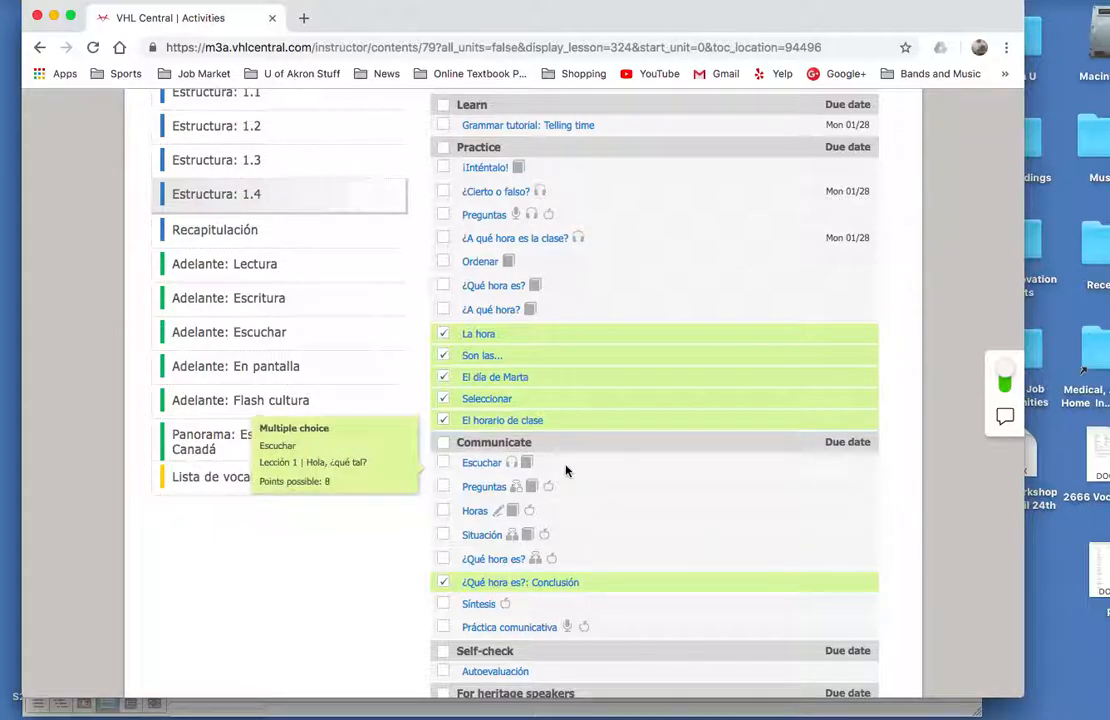
pyautogui.scroll(5, 565, 470)
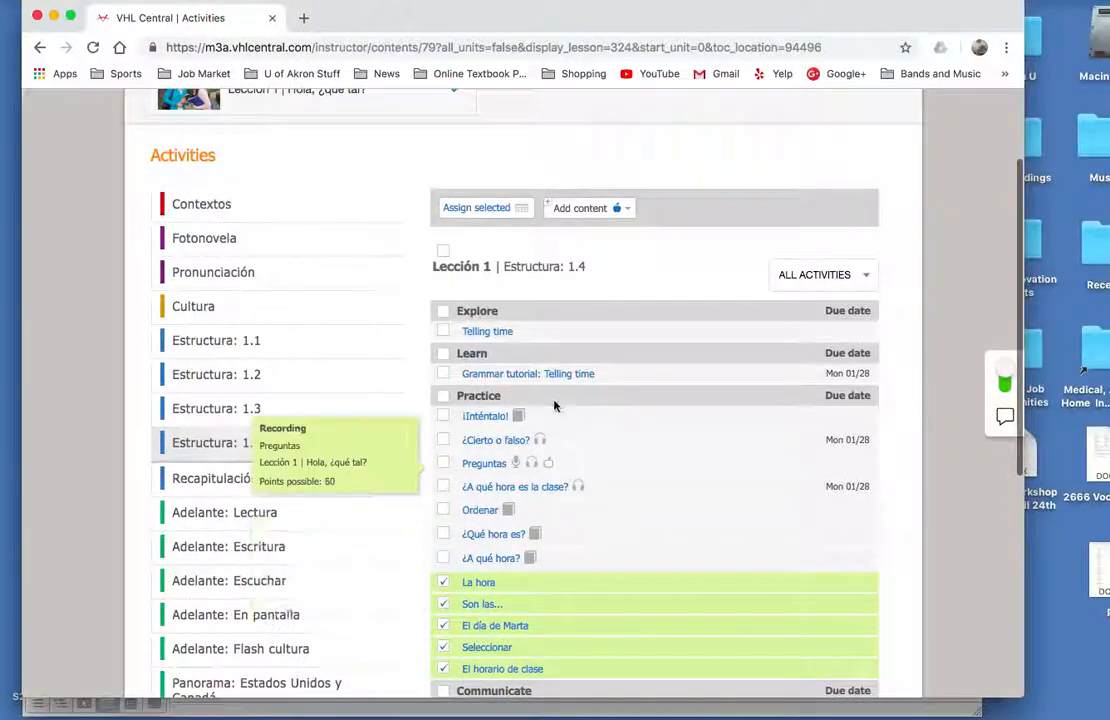
pyautogui.click(488, 208)
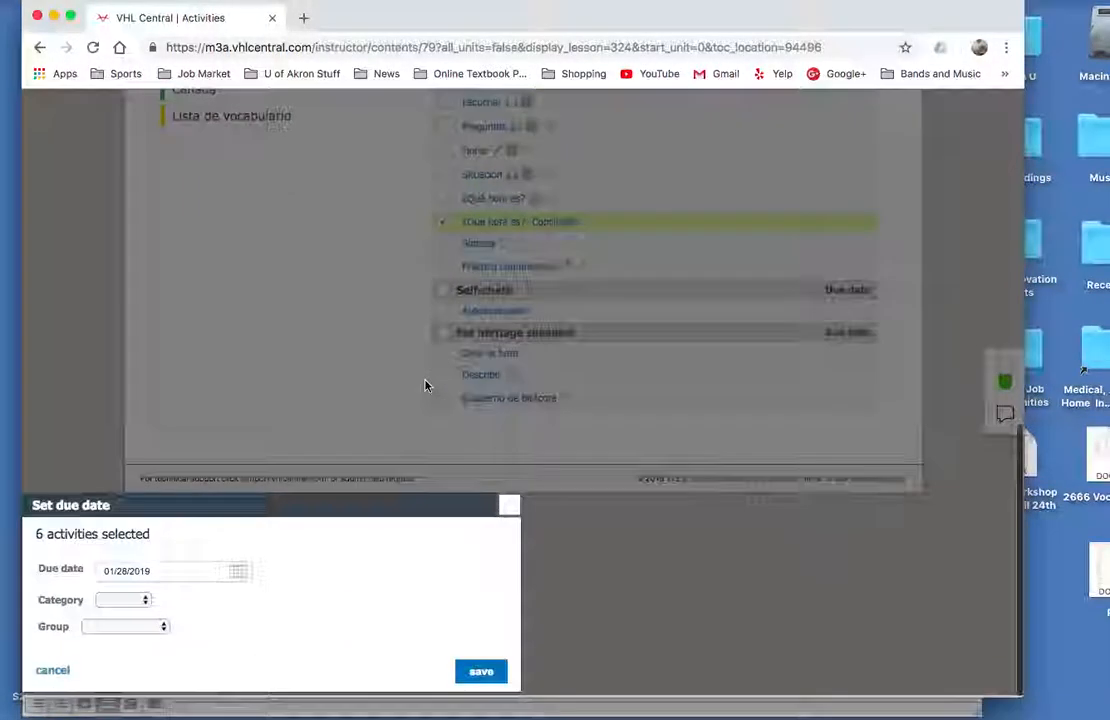
# - Switch to the Word syllabus, check the class date that follows the telling-time lesson, and return to VHL Central in the browser
pyautogui.moveTo(353, 22); pyautogui.dragTo(452, 2)
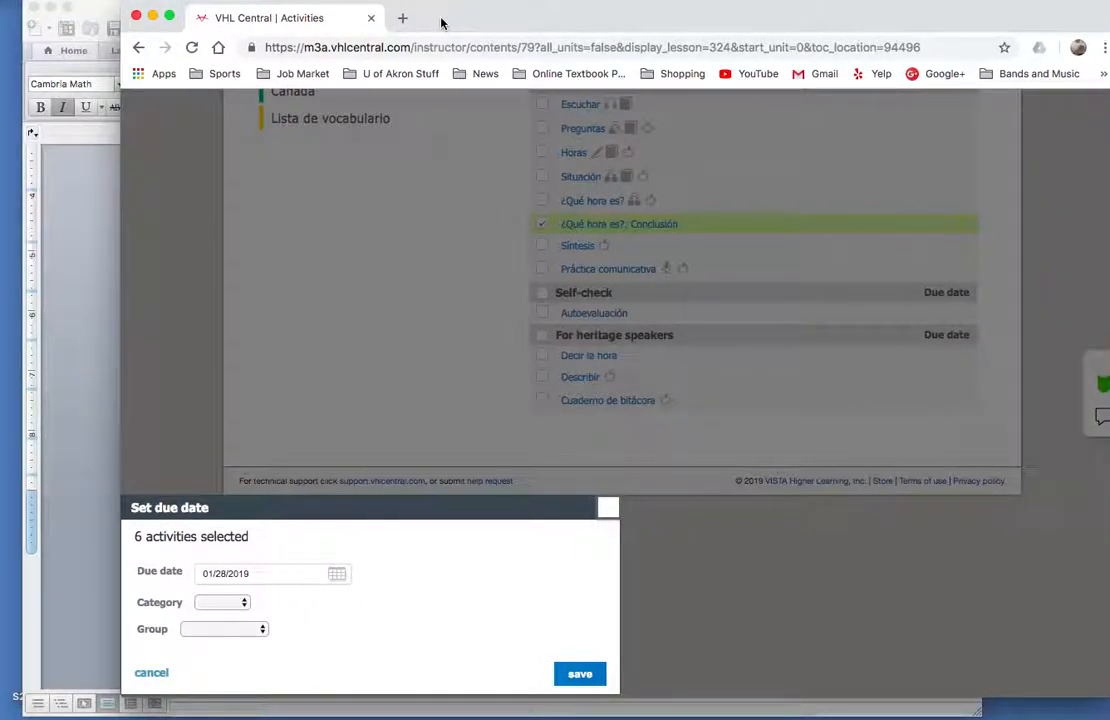
pyautogui.click(95, 297)
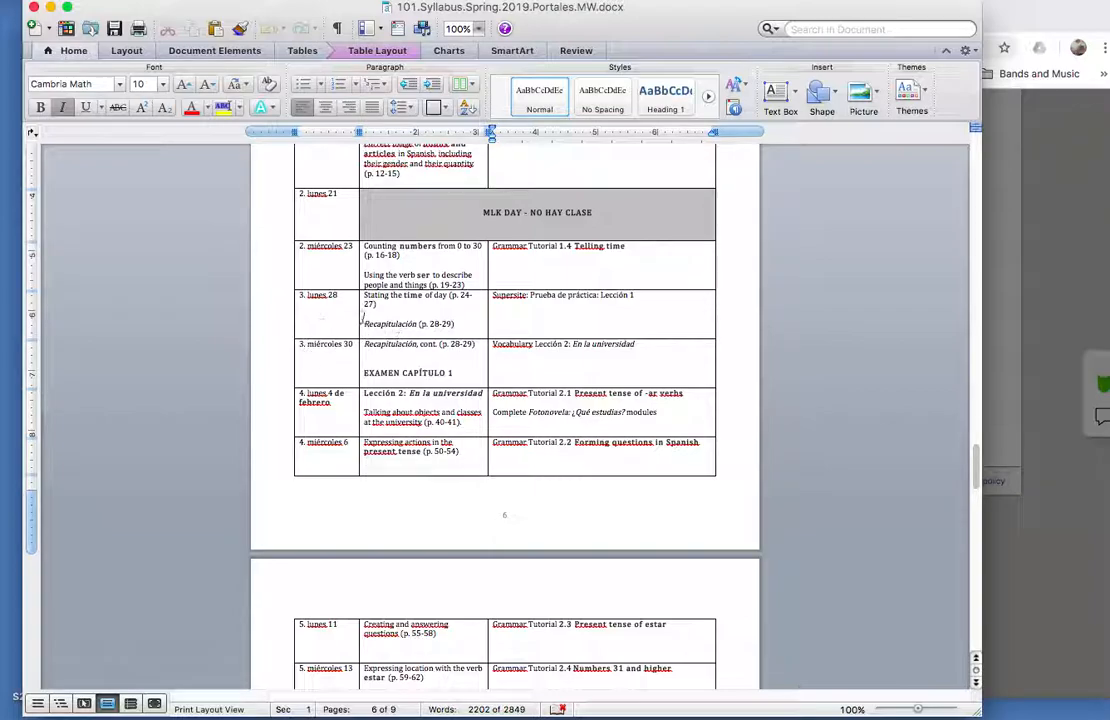
pyautogui.click(1060, 428)
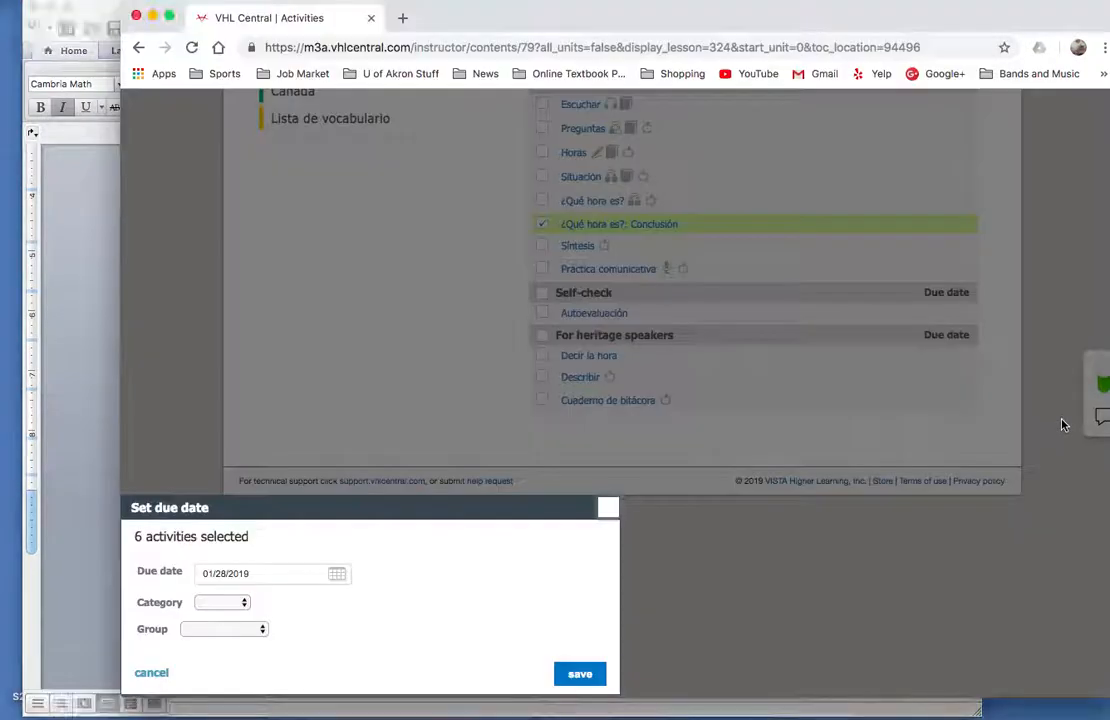
# - Assign the selected activities with due date 01/30/2019, category Tarea and group Practice, and save the assignment
pyautogui.click(258, 576)
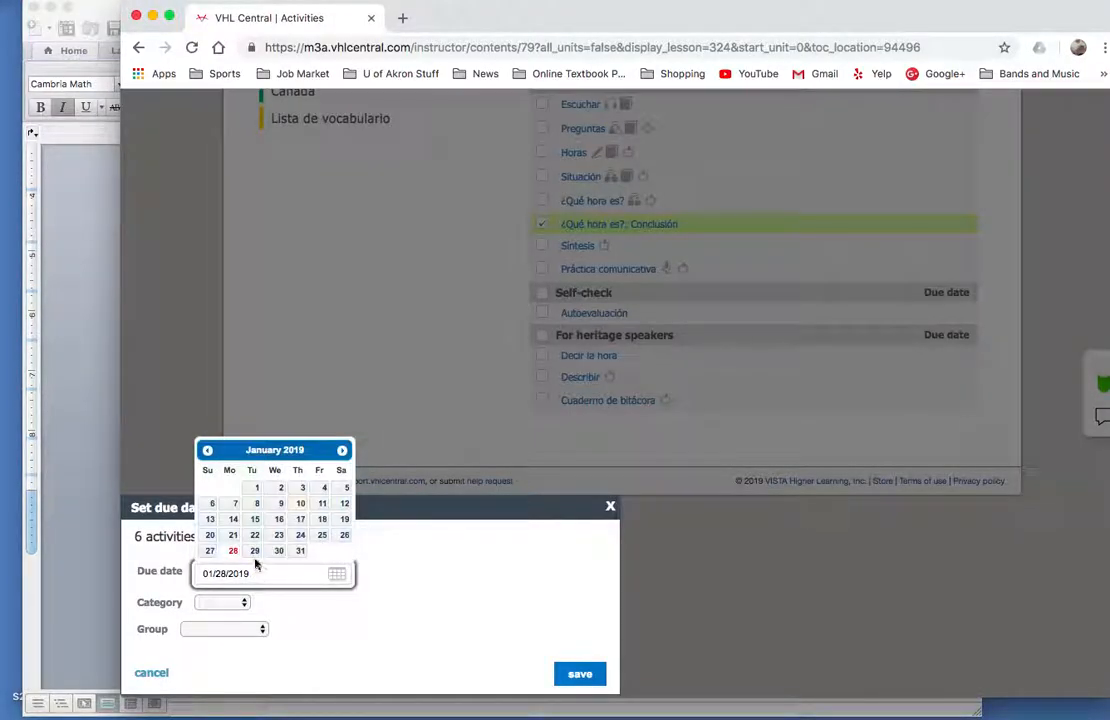
pyautogui.click(276, 553)
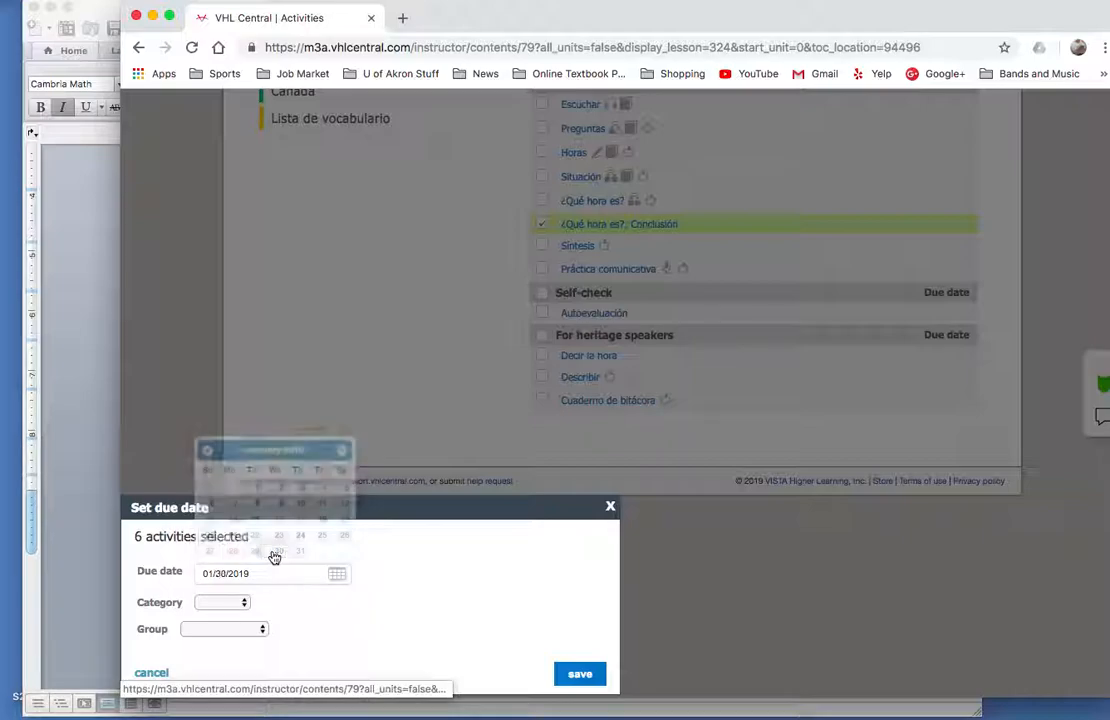
pyautogui.click(241, 605)
pyautogui.click(240, 619)
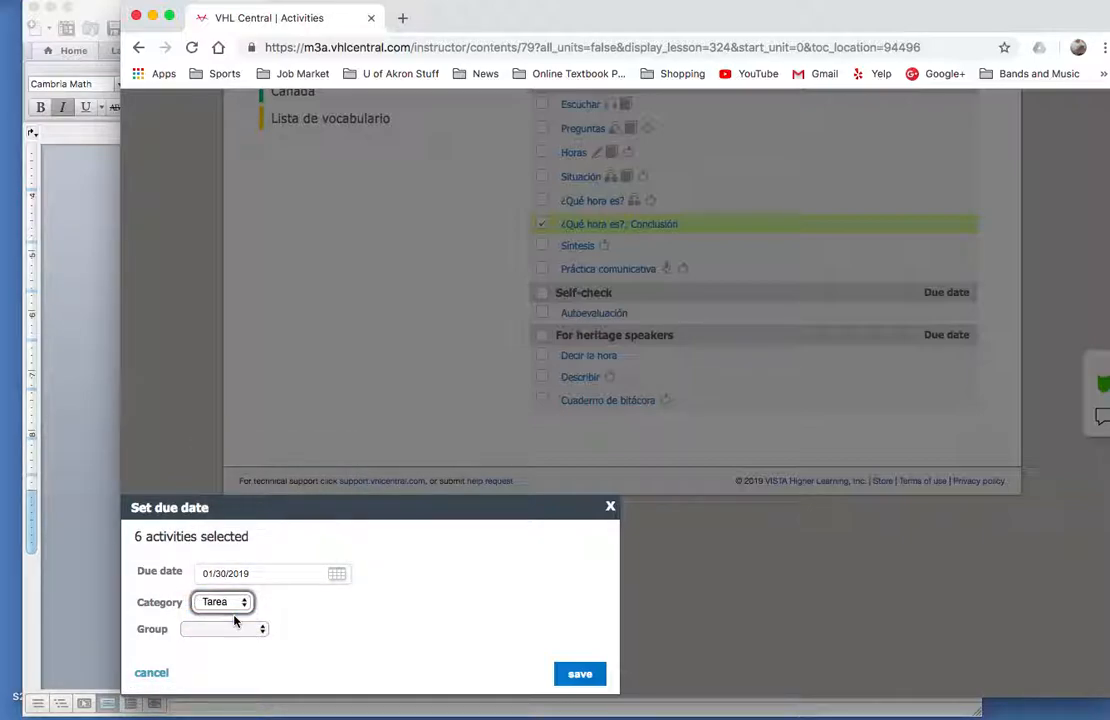
pyautogui.click(264, 631)
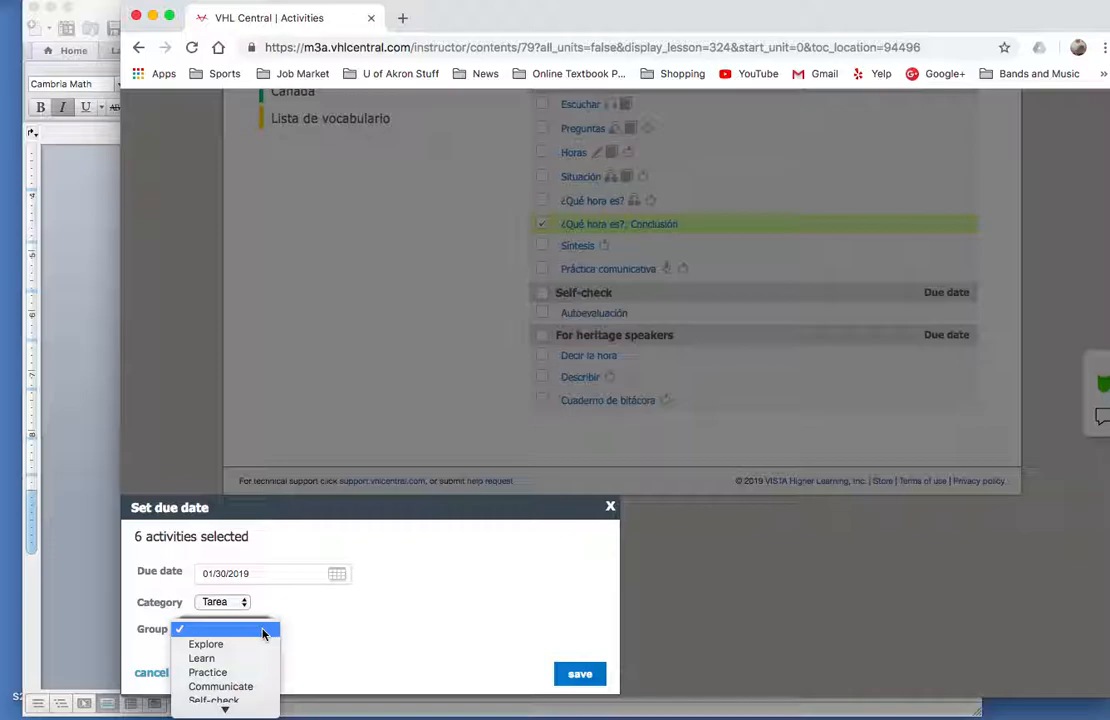
pyautogui.click(250, 671)
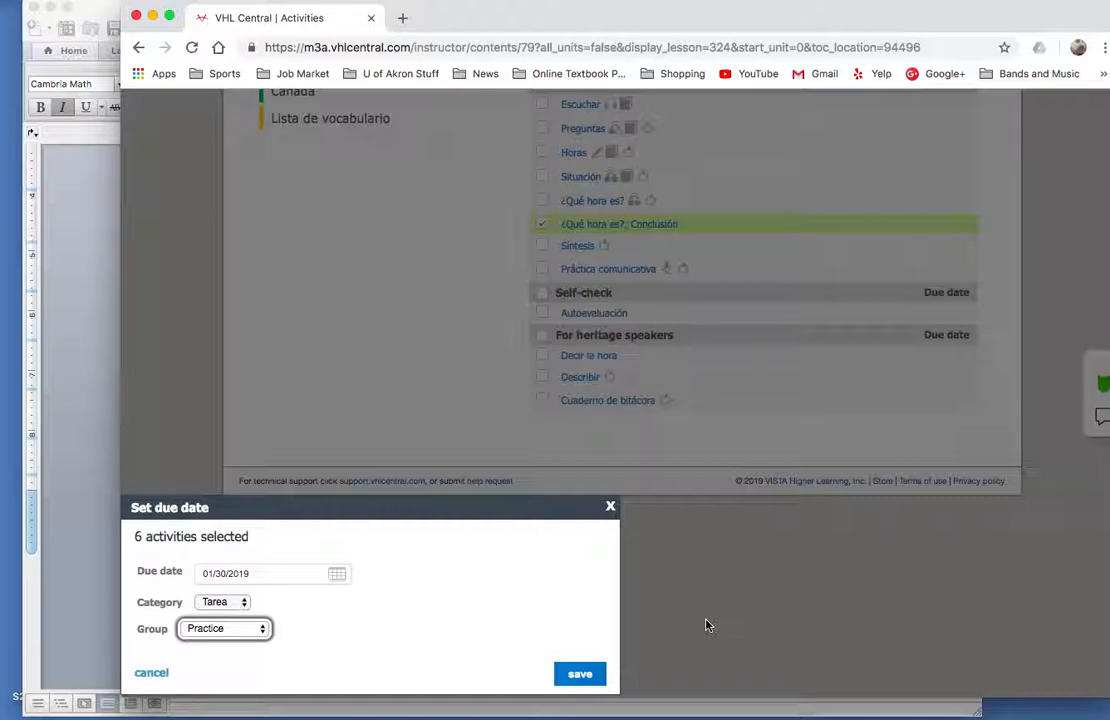
pyautogui.click(575, 675)
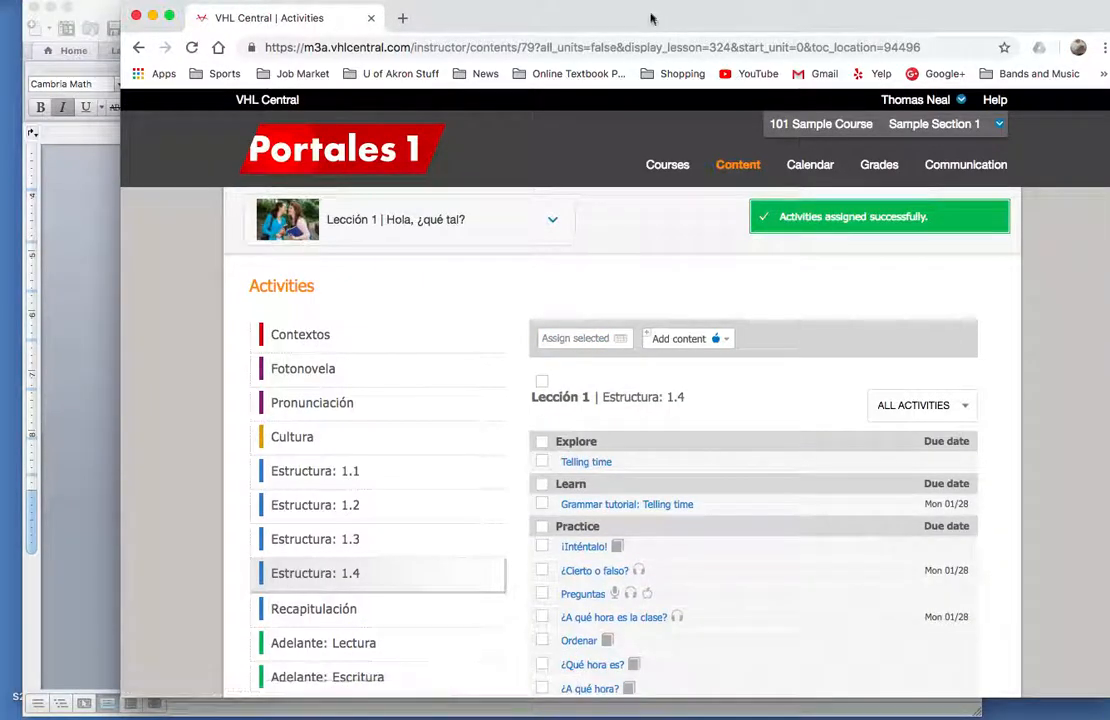
# - Review the due dates assigned to the activities in the Lección 1 Estructura 1.4 list
pyautogui.moveTo(650, 18); pyautogui.dragTo(560, 17)
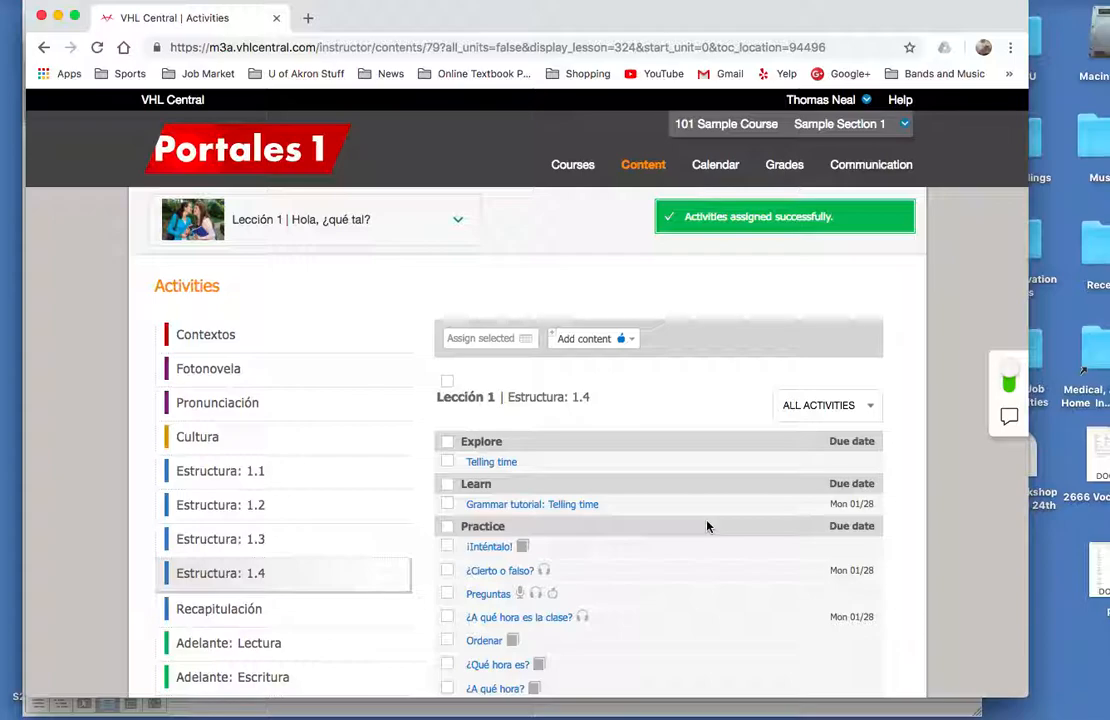
pyautogui.scroll(-3, 833, 430)
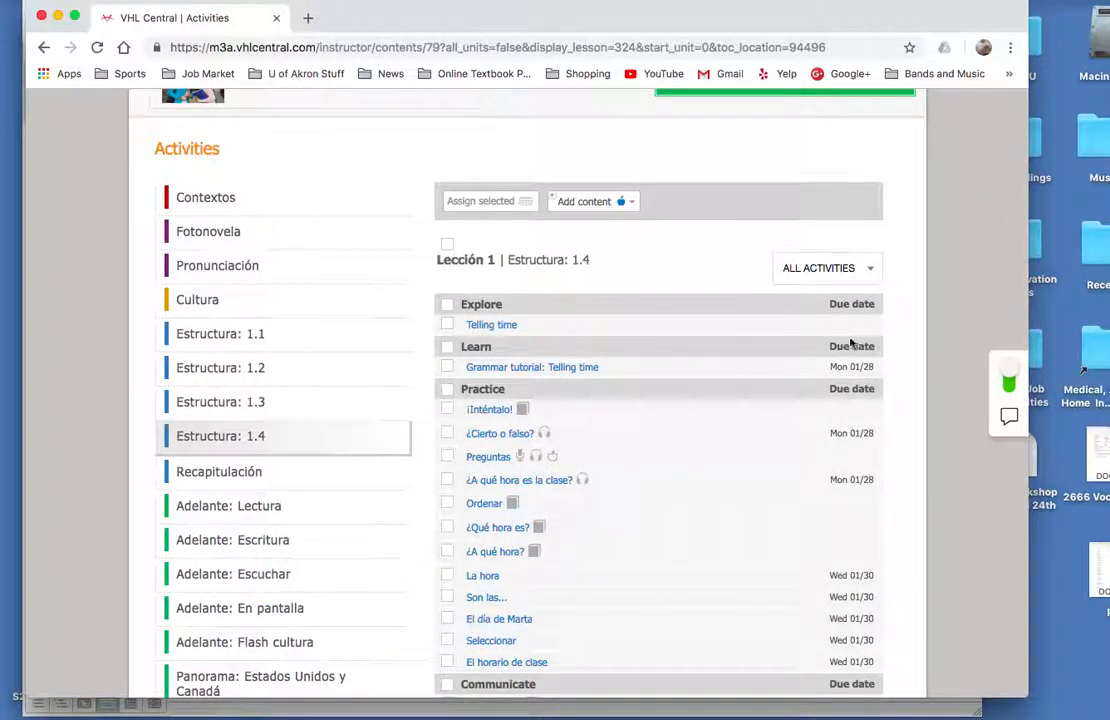
pyautogui.scroll(3, 817, 695)
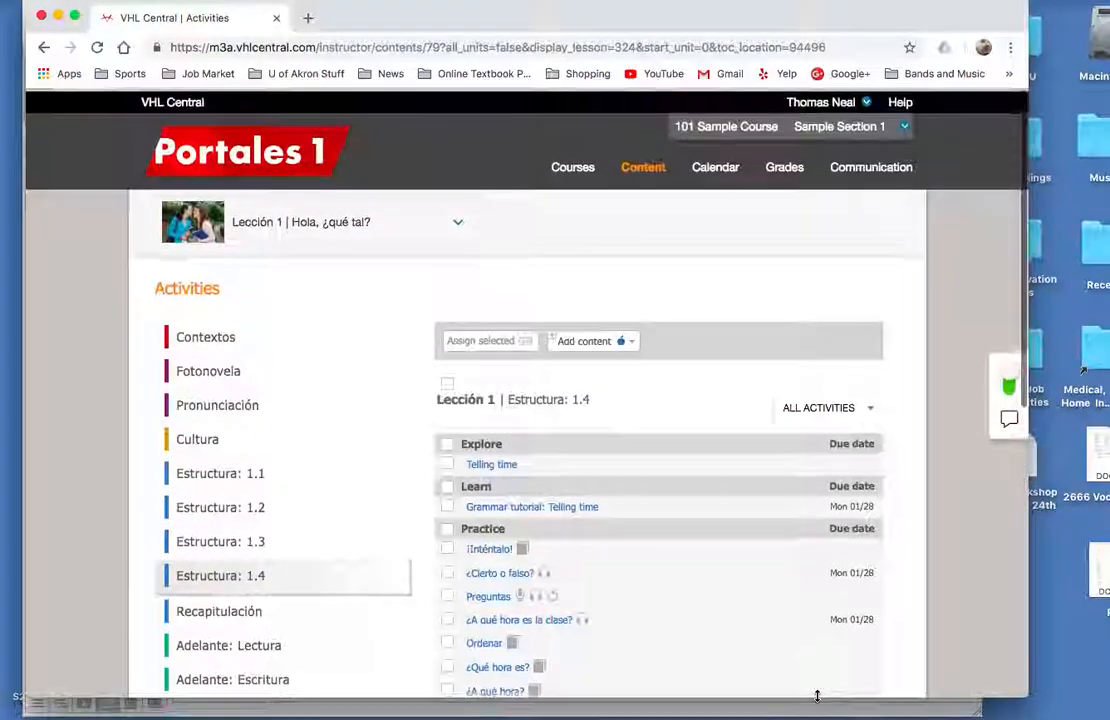
# - Open the Assignment Calendar and examine the Tarea assignments scheduled on the January 2019 class days
pyautogui.moveTo(727, 175)
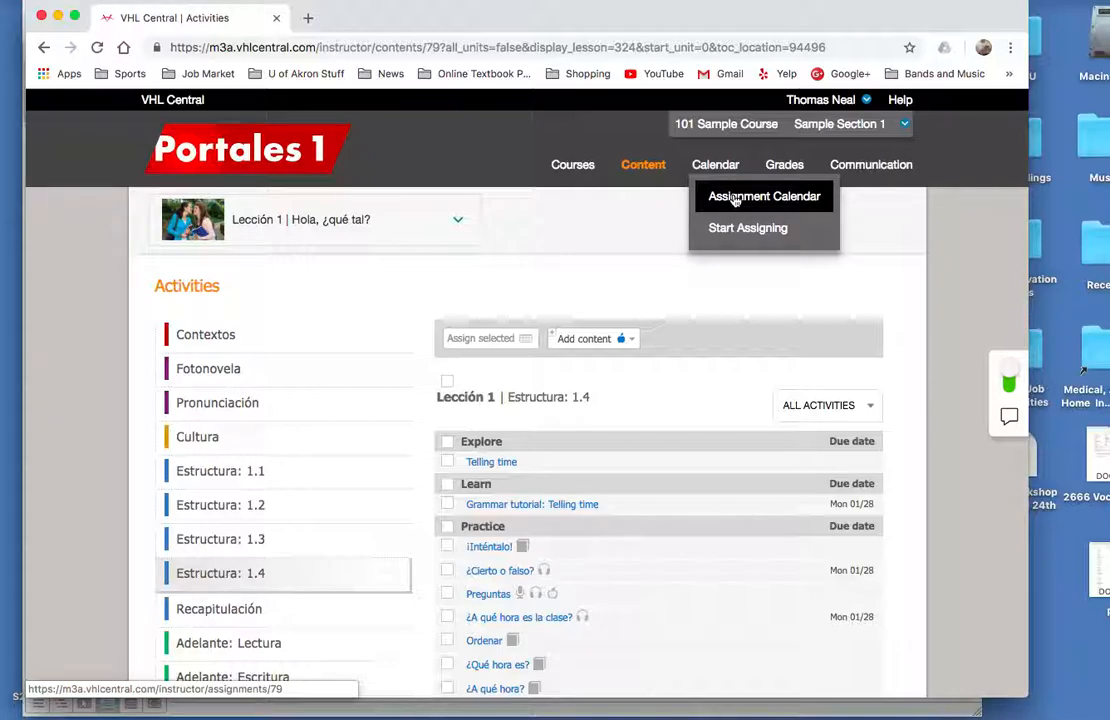
pyautogui.click(735, 197)
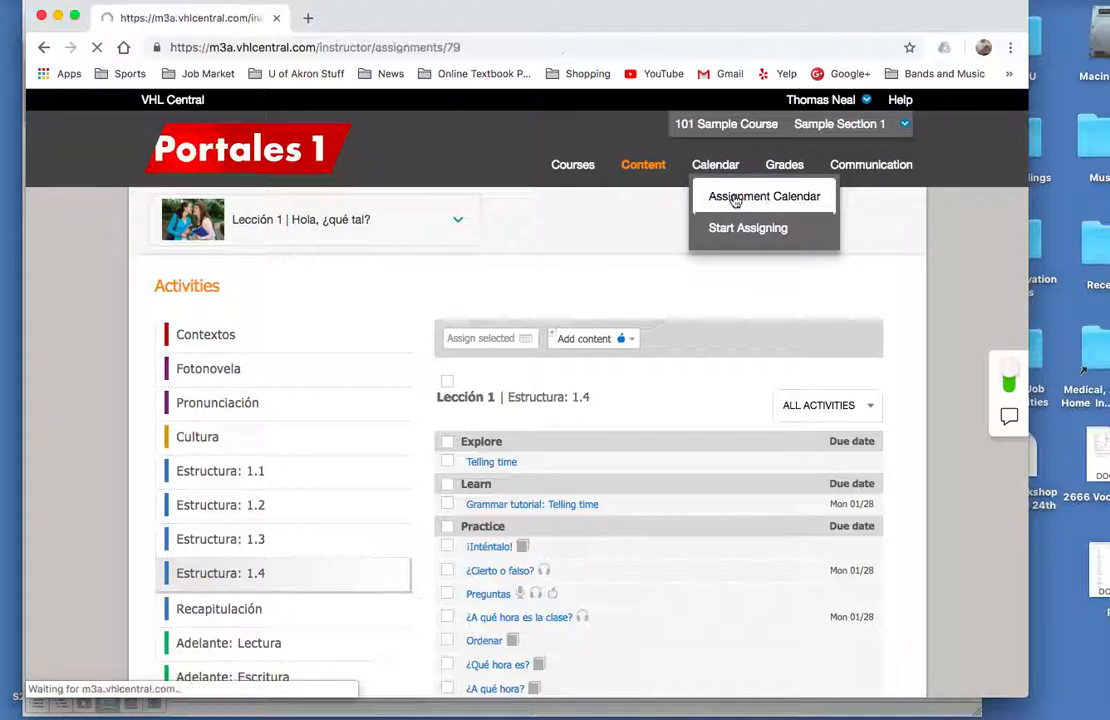
pyautogui.scroll(-3, 591, 437)
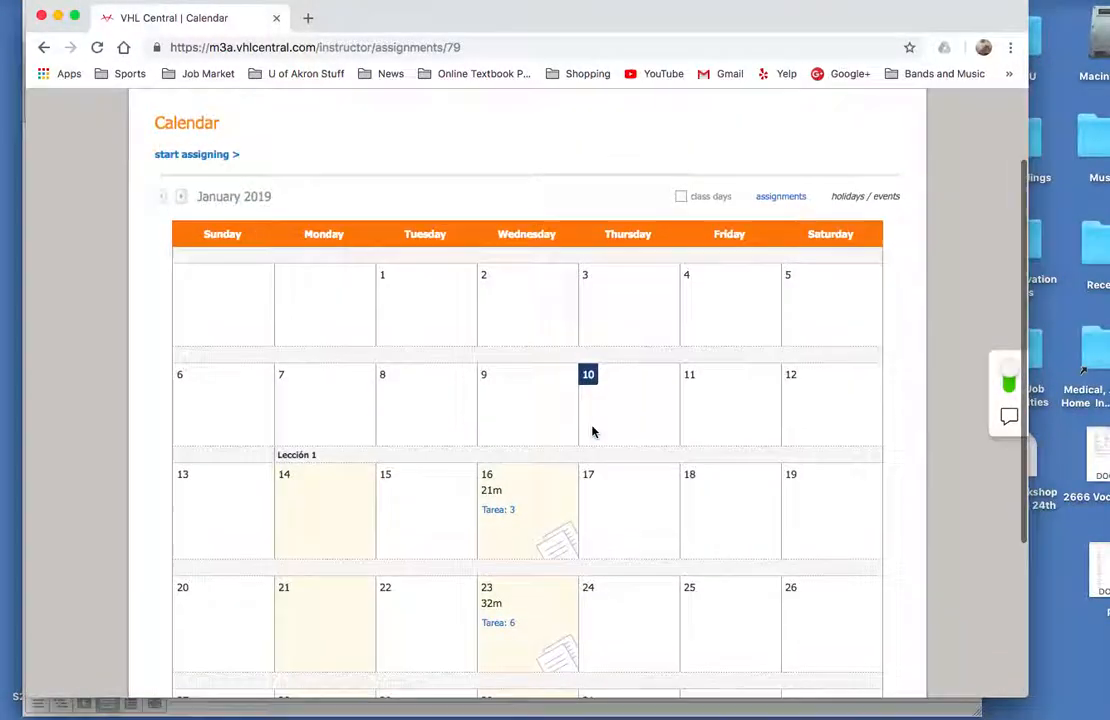
pyautogui.scroll(-1, 590, 429)
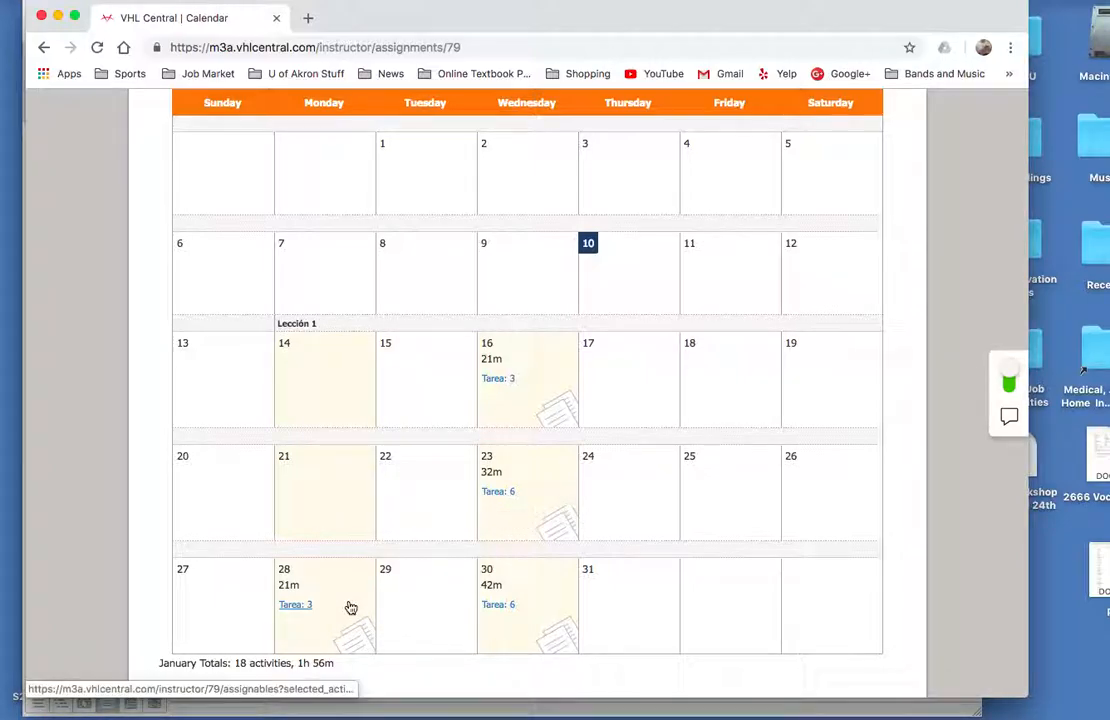
# - Switch to QuickTime Player and quit it to end the running screen recording
pyautogui.moveTo(1016, 710)
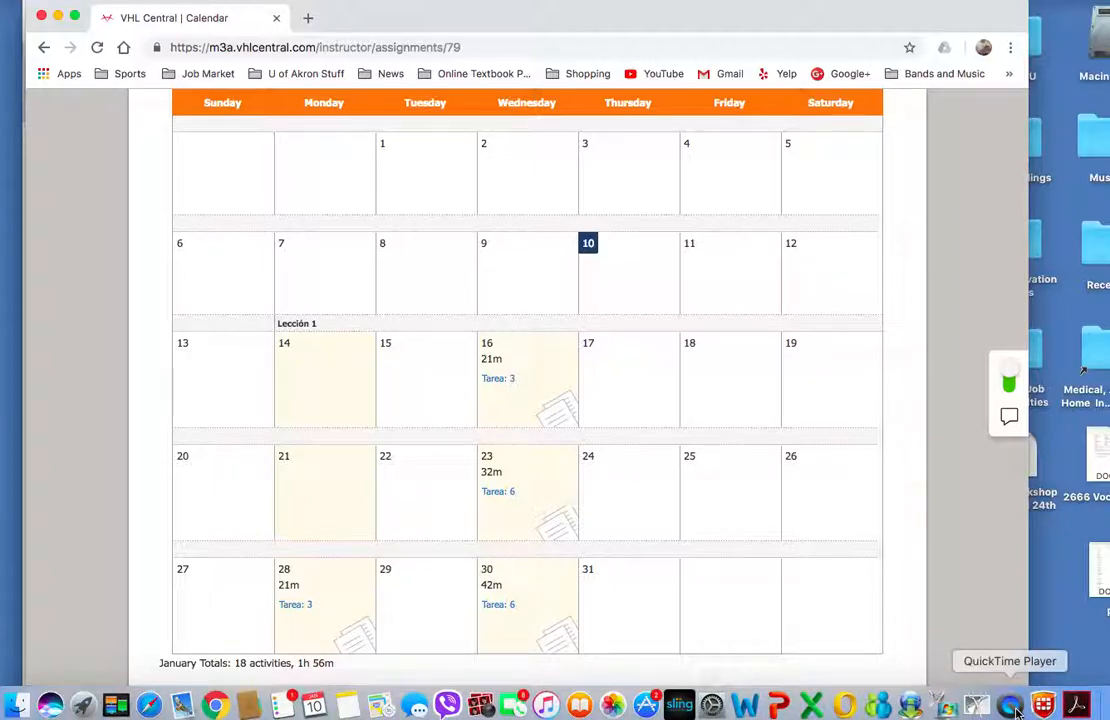
pyautogui.click(1012, 706)
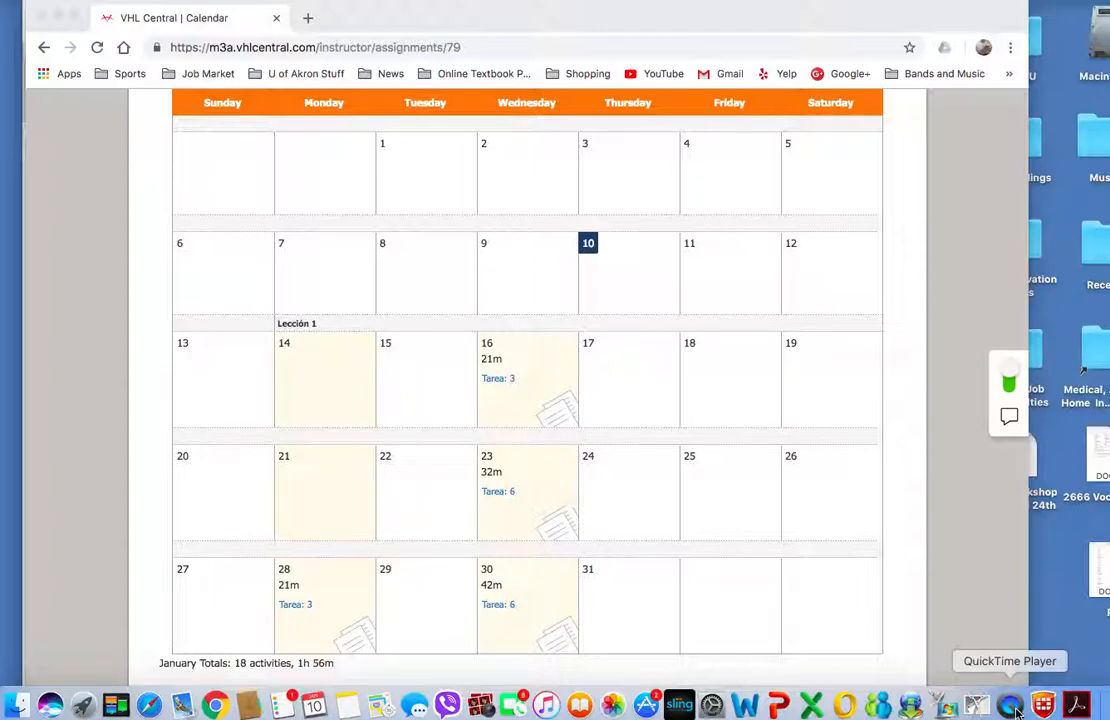
pyautogui.rightClick(1012, 706)
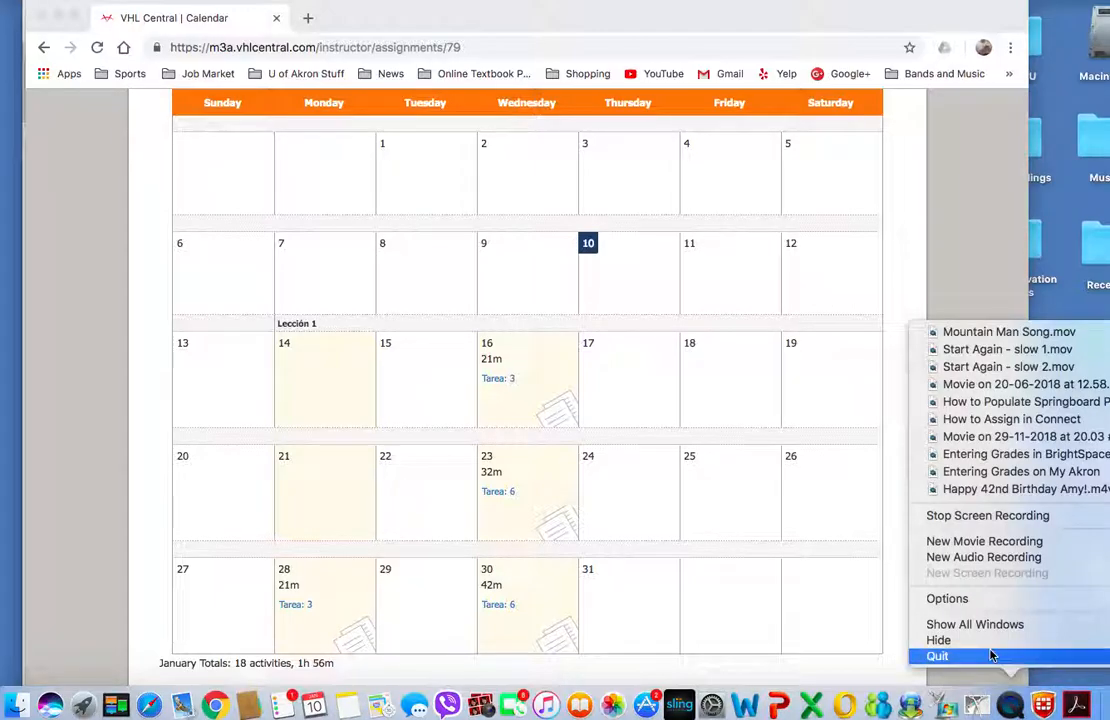
pyautogui.click(992, 655)
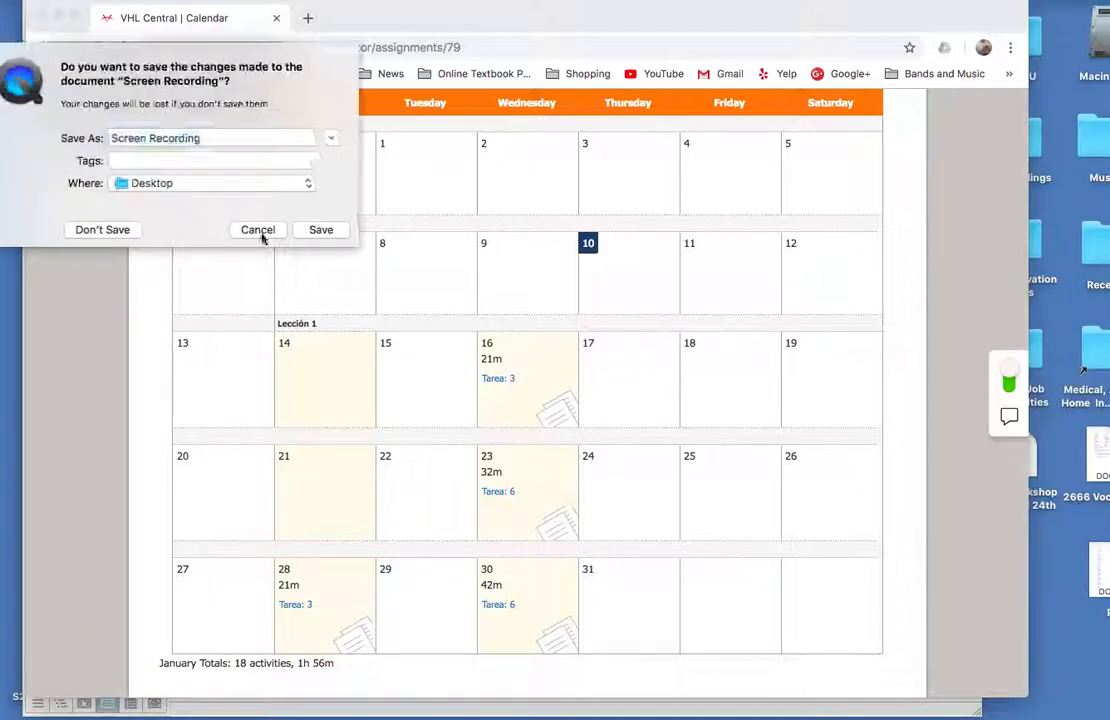
# - Name the screen recording file Assigning Modules in the Supersite, keeping Desktop as the save location
pyautogui.click(190, 186)
pyautogui.click(191, 183)
pyautogui.click(214, 138)
pyautogui.moveTo(215, 138); pyautogui.dragTo(87, 139)
pyautogui.write('S')
pyautogui.press('BackSpace')
pyautogui.write('A')
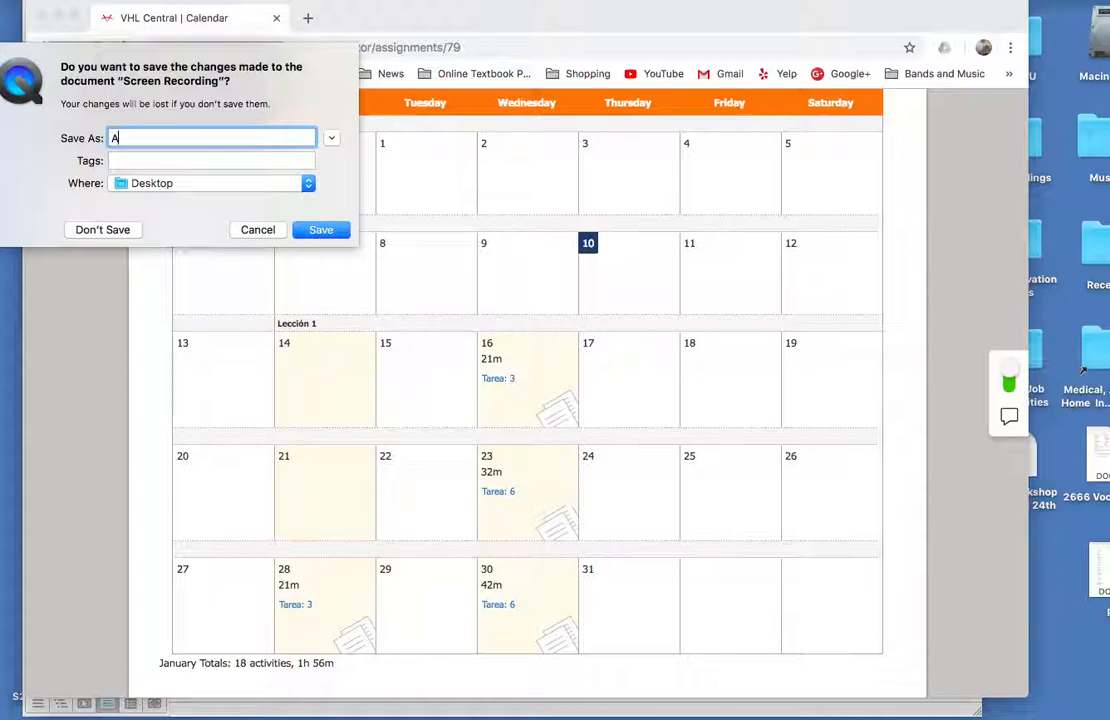
pyautogui.write('ssing')
pyautogui.write('ning Modu')
pyautogui.write('les in')
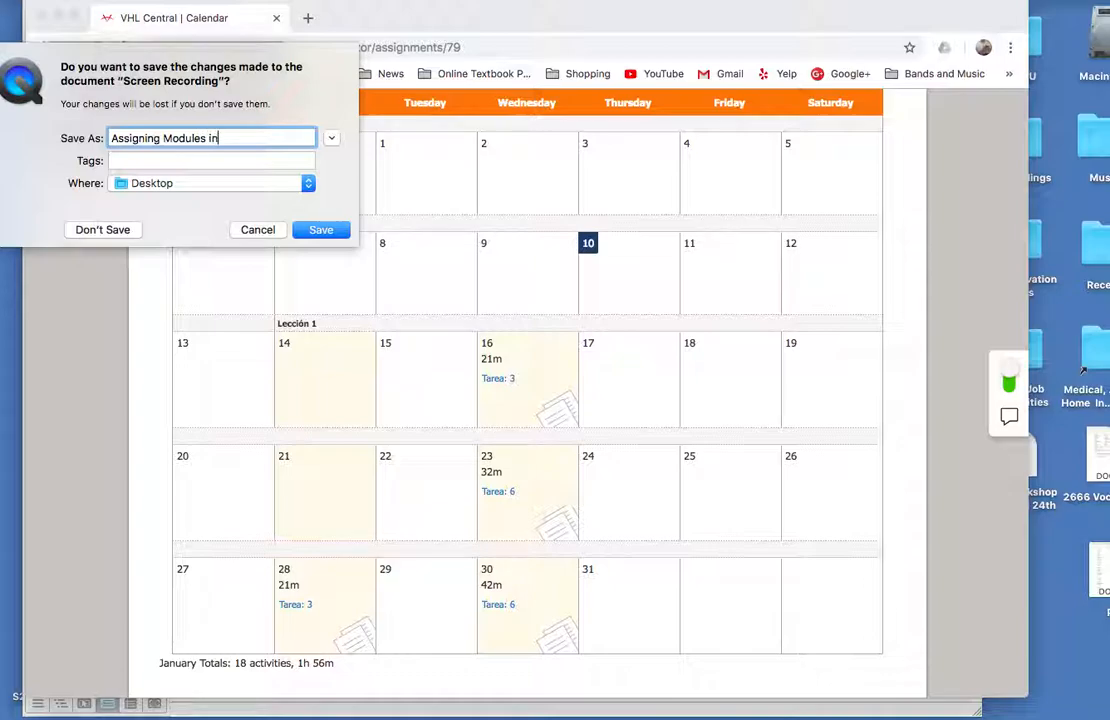
pyautogui.write(' the Supersite')
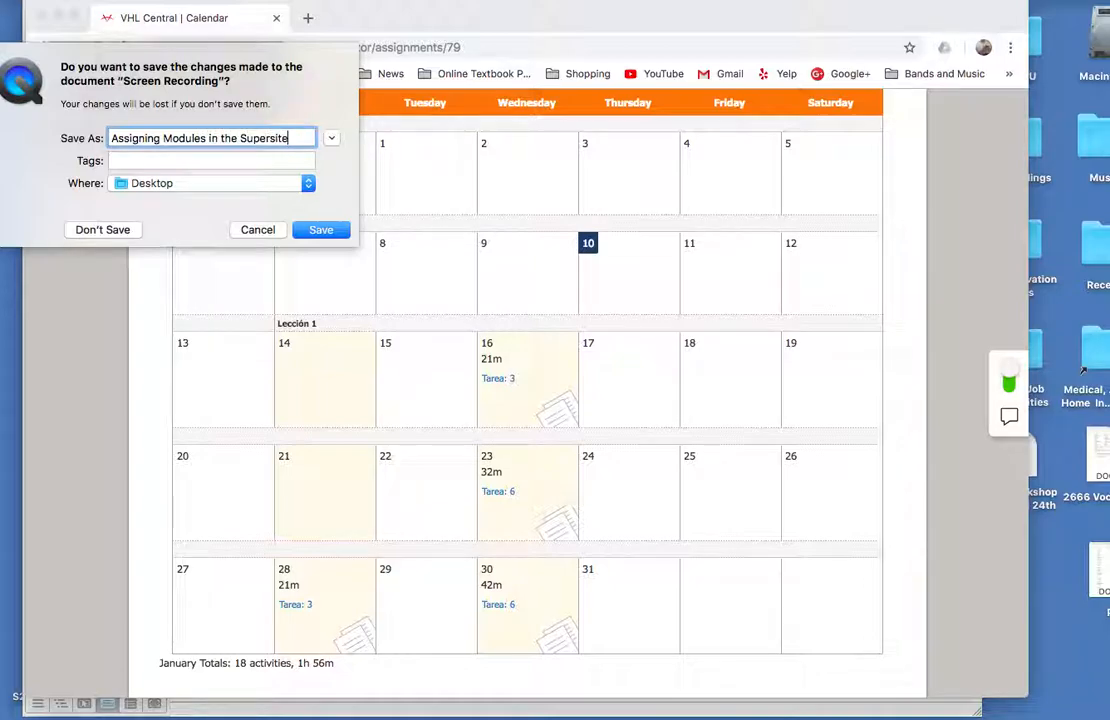